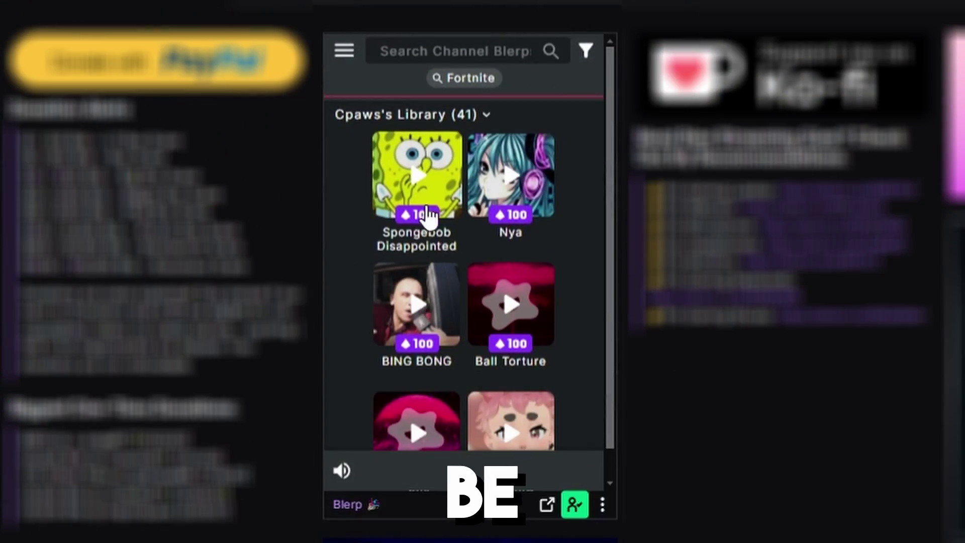
Look through the channel points rewards list and the rewards and challenges panel, then close them.
scroll(480, 241, down, 6)
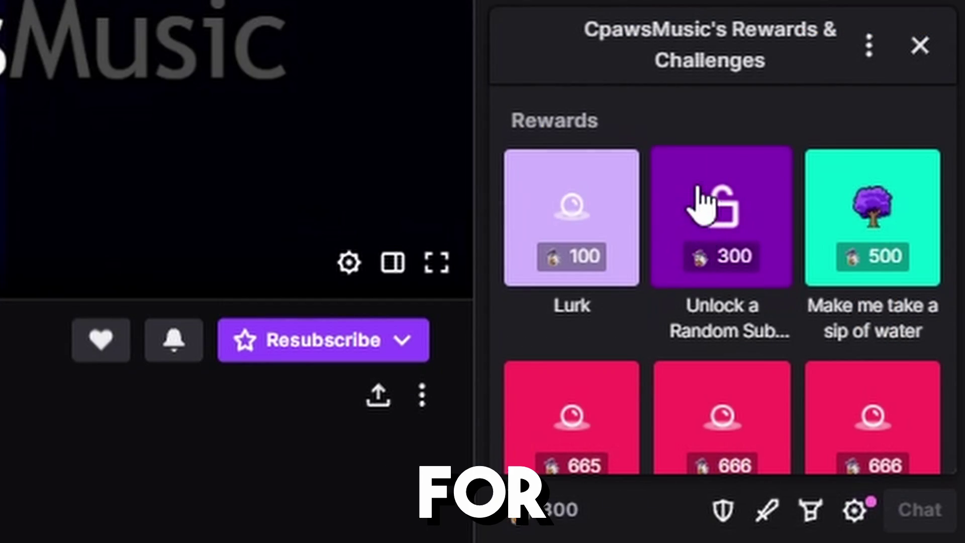
scroll(711, 196, down, 5)
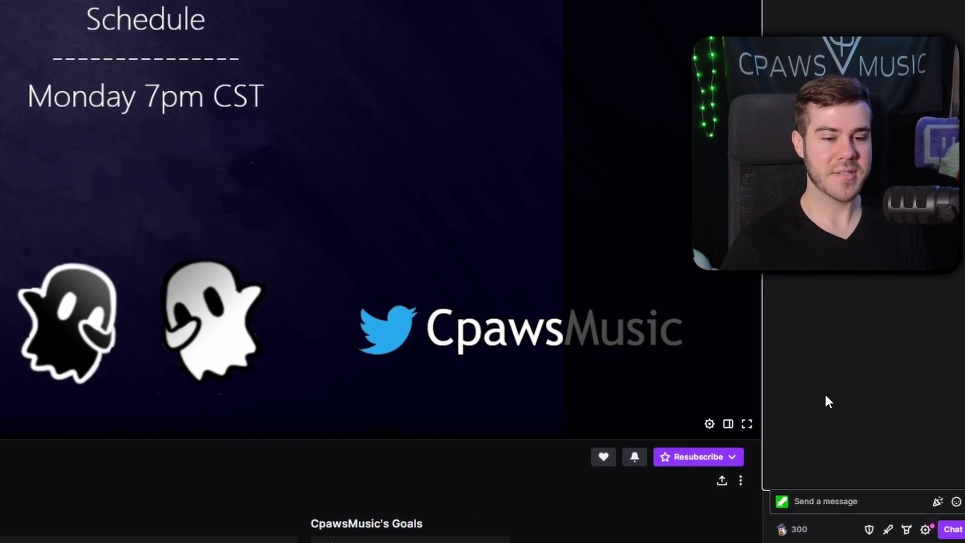
click(850, 534)
scroll(854, 402, down, 3)
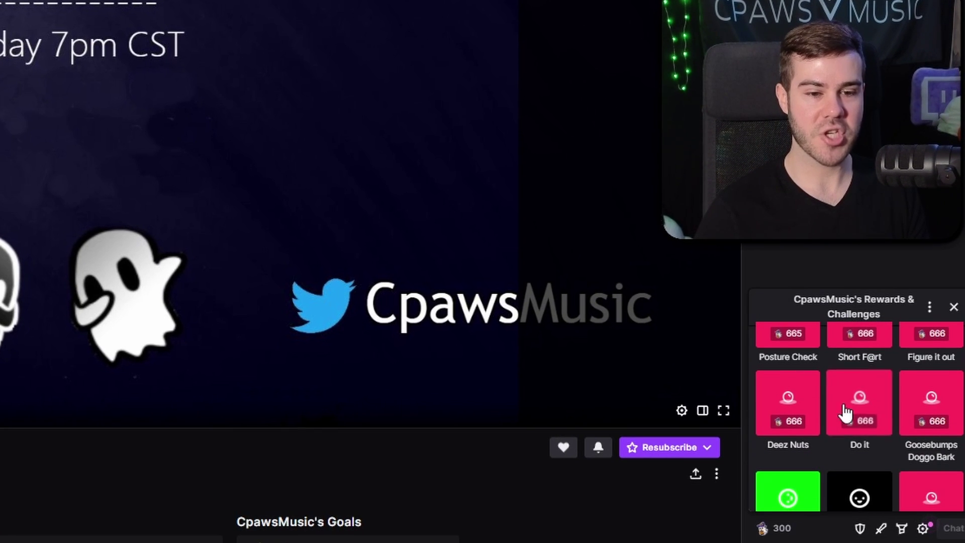
click(953, 307)
scroll(363, 333, down, 3)
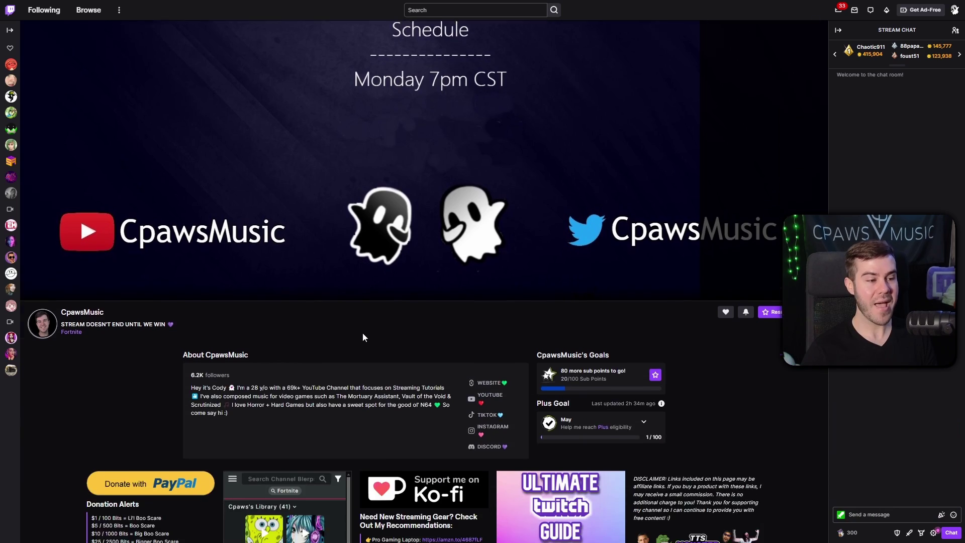
scroll(363, 333, down, 4)
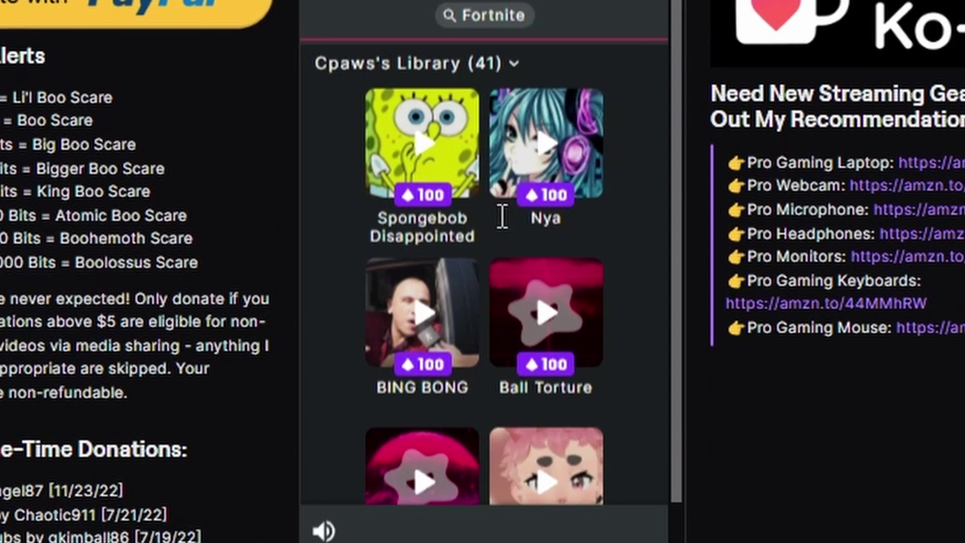
scroll(290, 345, down, 3)
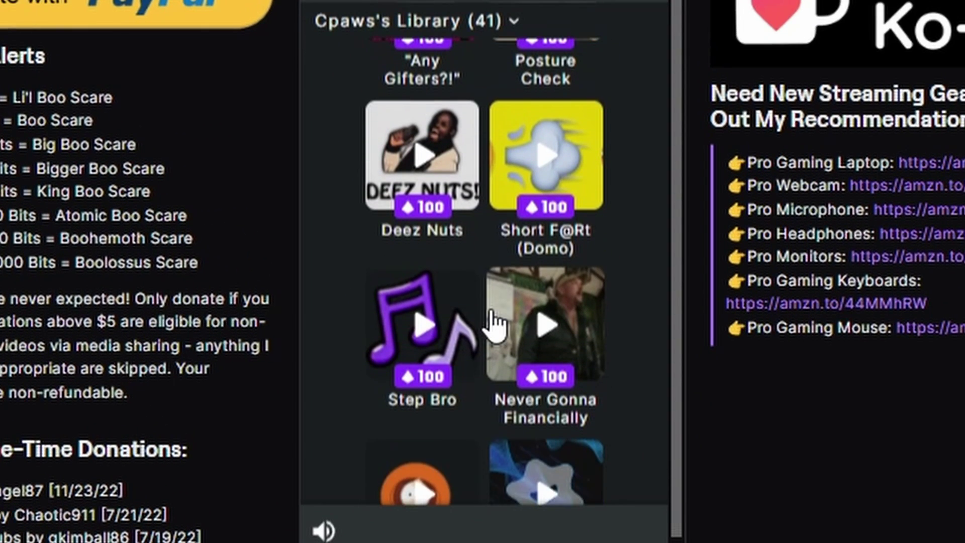
scroll(491, 324, up, 3)
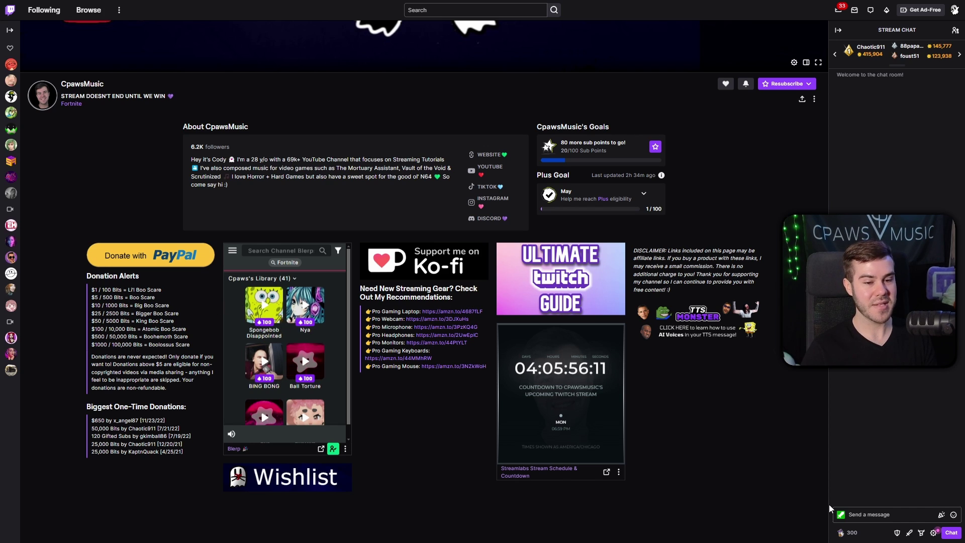
click(849, 532)
click(952, 406)
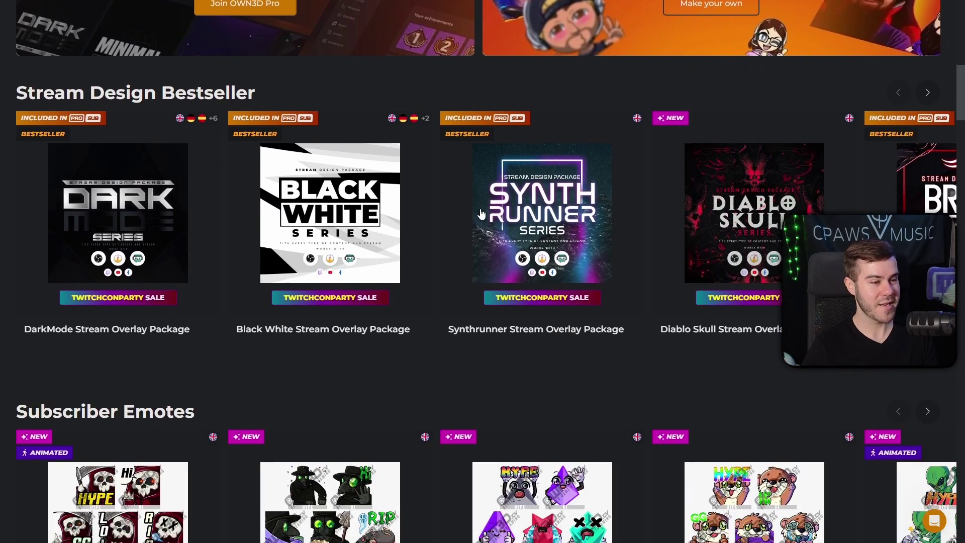
scroll(349, 285, down, 4)
Open the Enchanted package from the next Stream Design Bestseller page and play its preview full screen.
scroll(488, 257, up, 15)
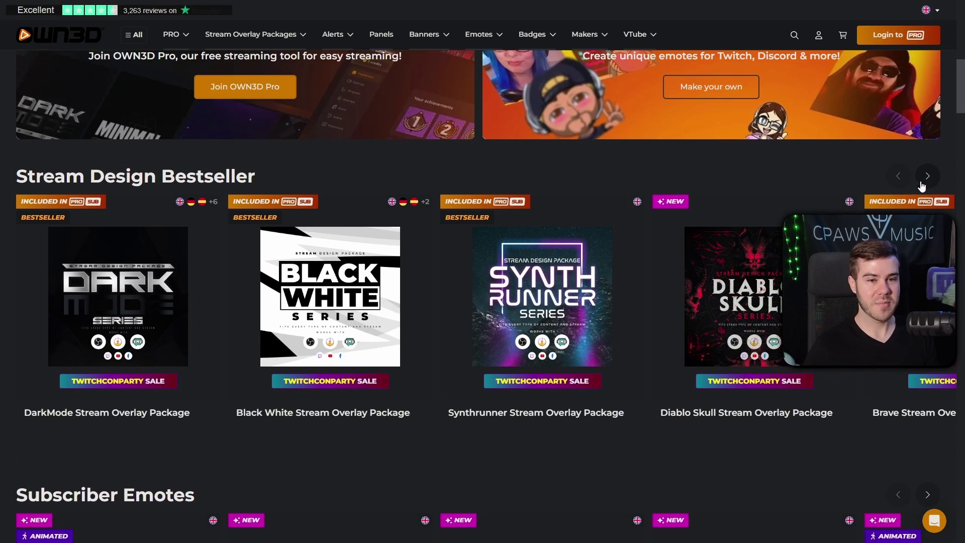
click(926, 176)
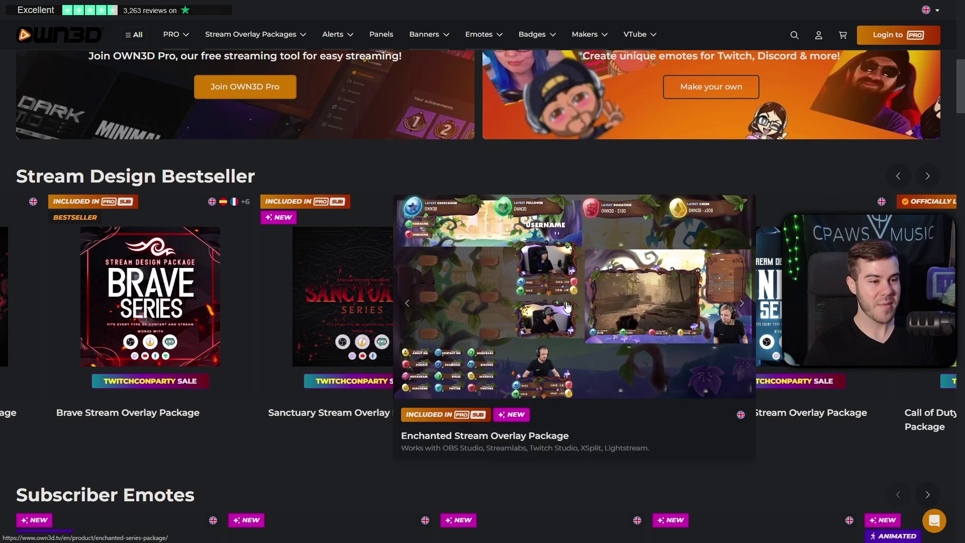
click(578, 299)
click(270, 257)
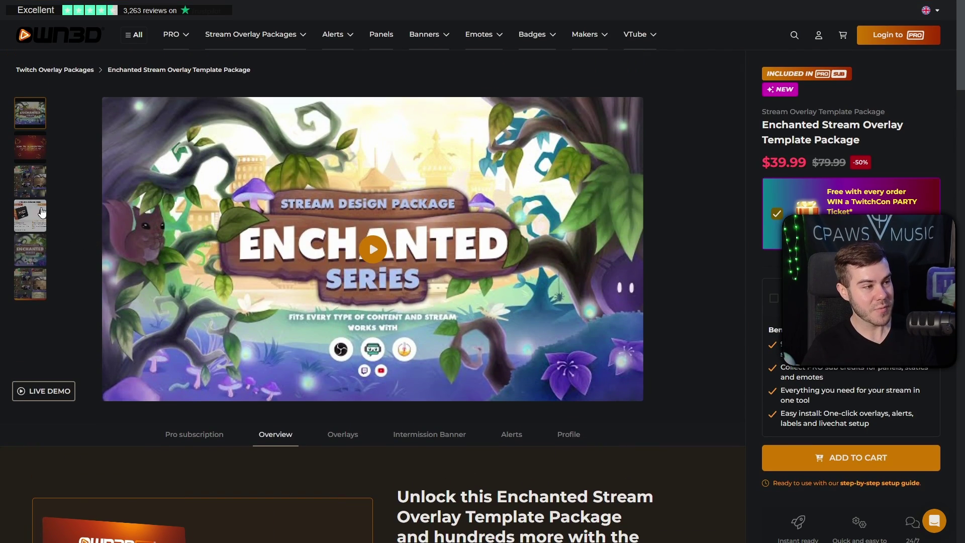
click(608, 378)
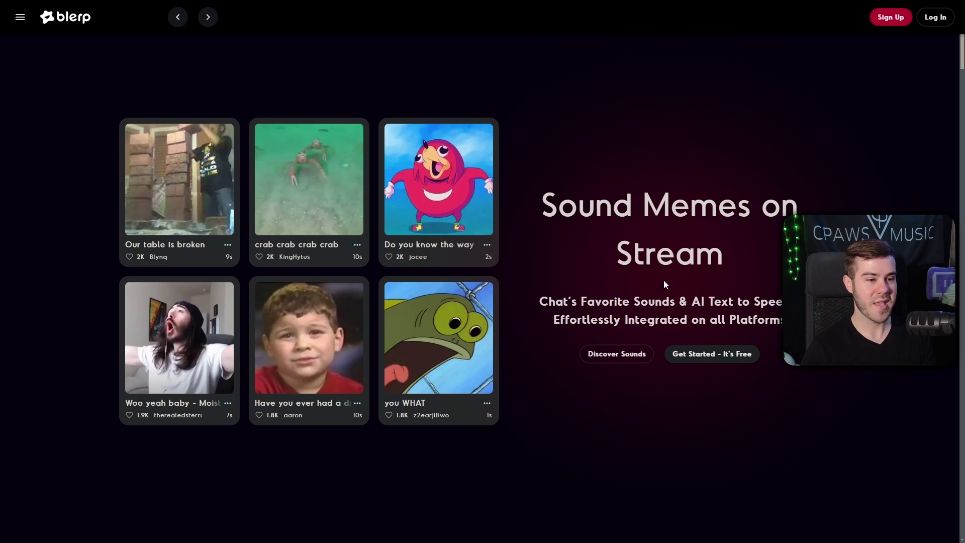
Log into Blerp with Twitch and authorize it to reach Your Blerp Dashboard.
click(716, 360)
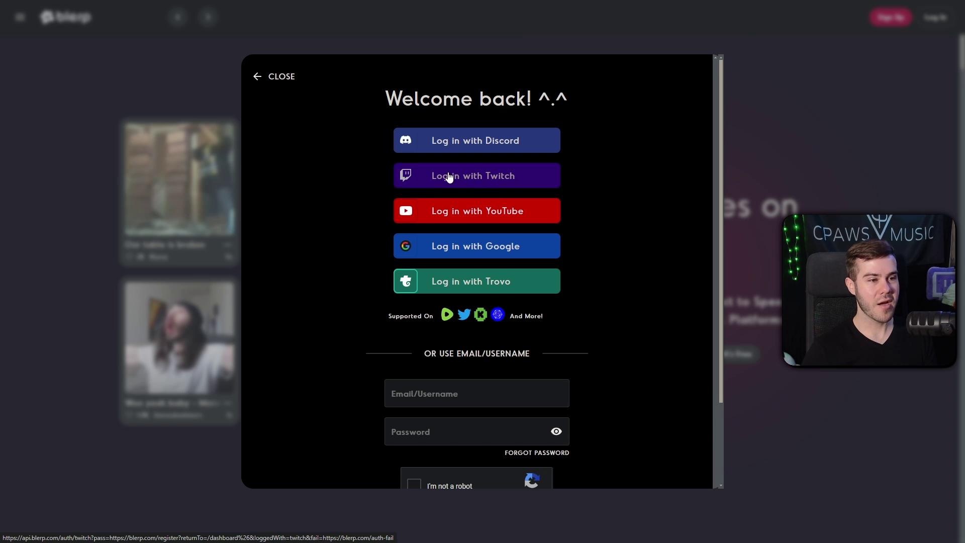
click(499, 173)
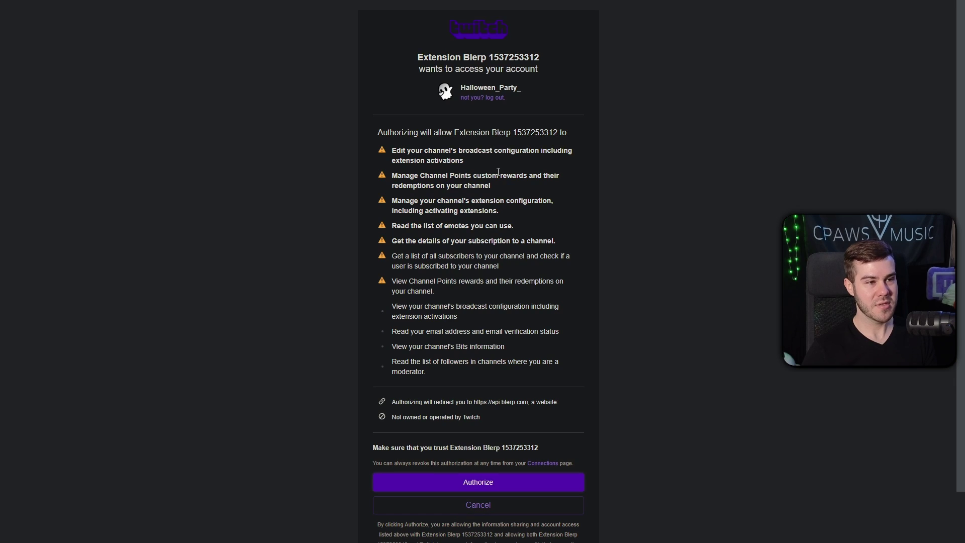
click(487, 483)
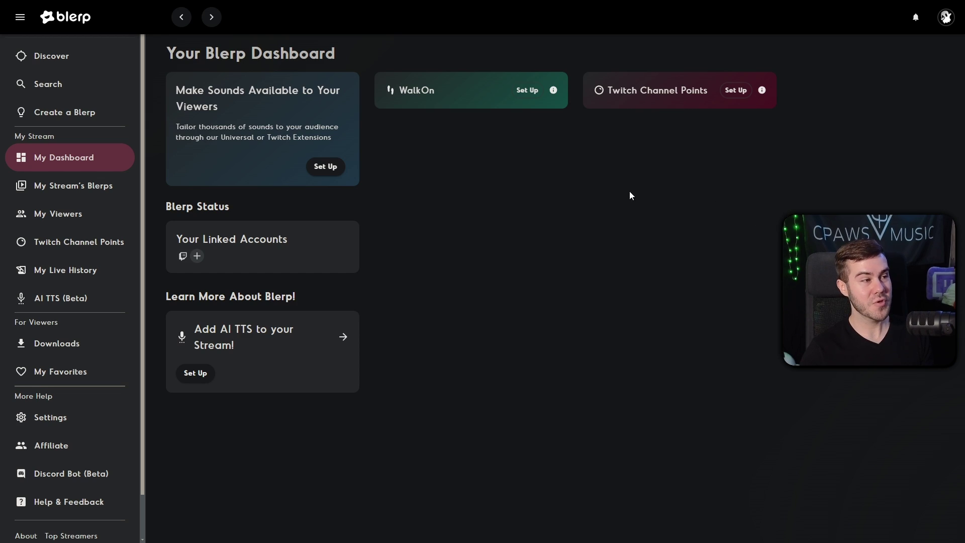
Start Set Up on the Make Sounds Available to Your Viewers card.
drag(166, 54, 357, 61)
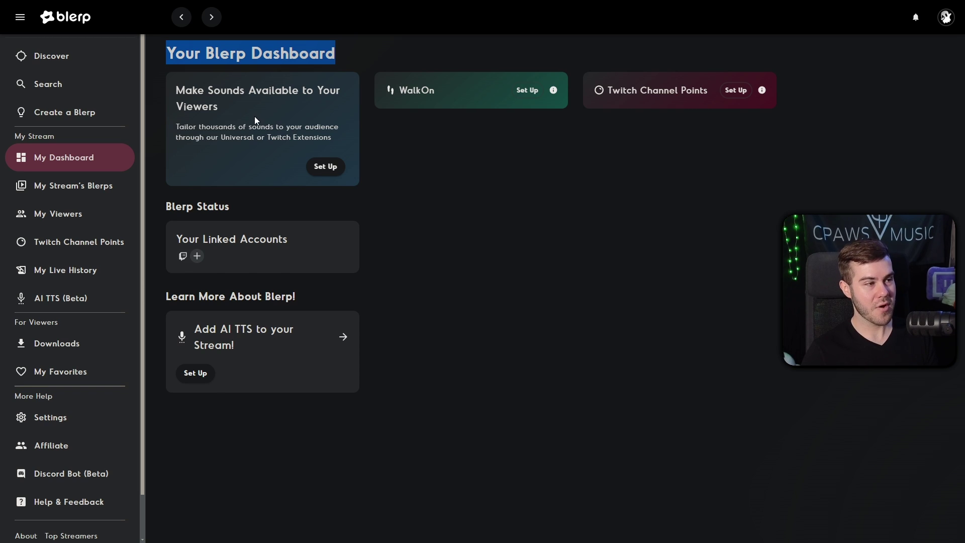
click(294, 171)
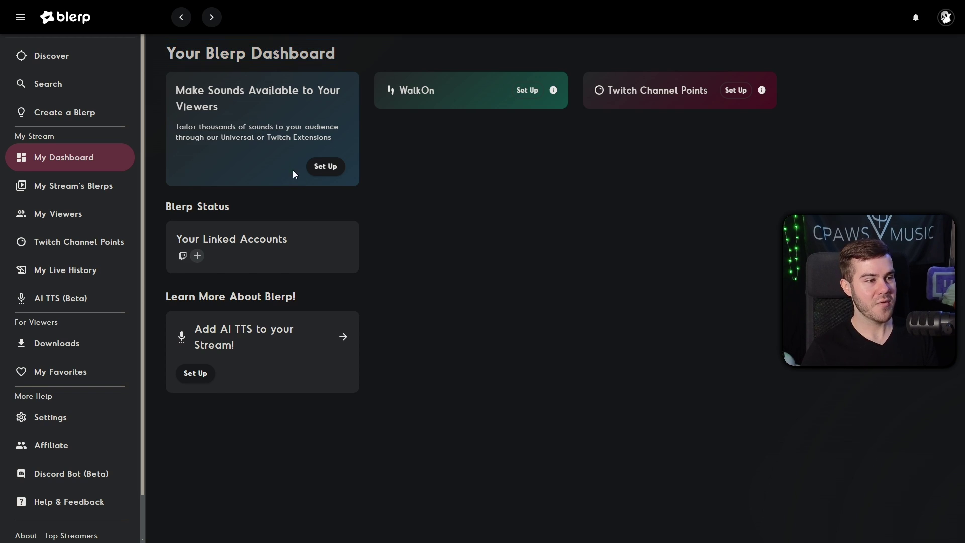
click(325, 167)
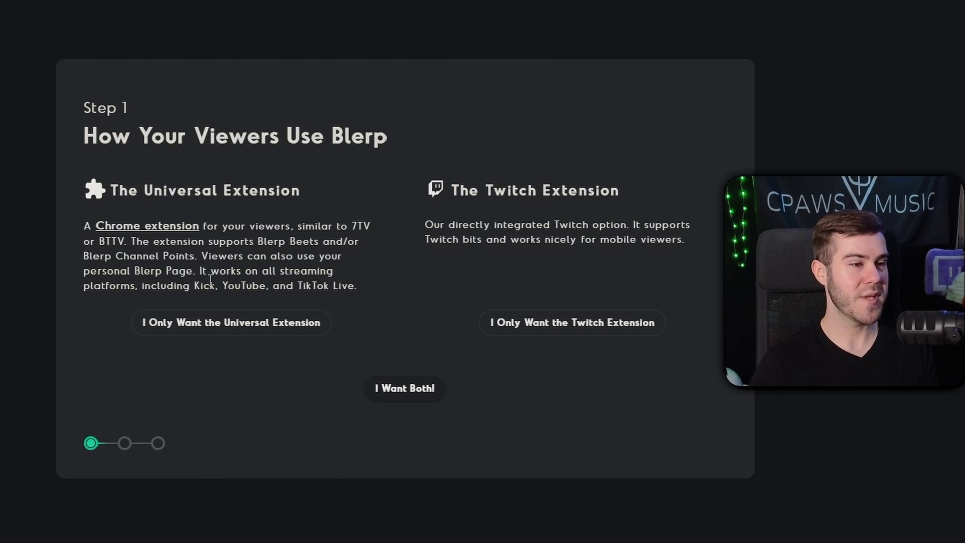
Choose I Only Want the Twitch Extension in the setup wizard.
click(358, 294)
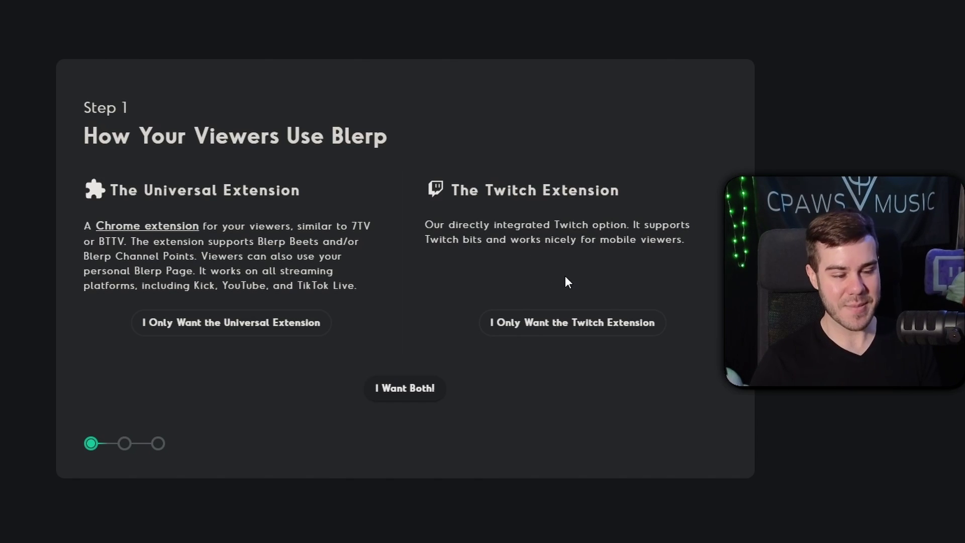
click(595, 323)
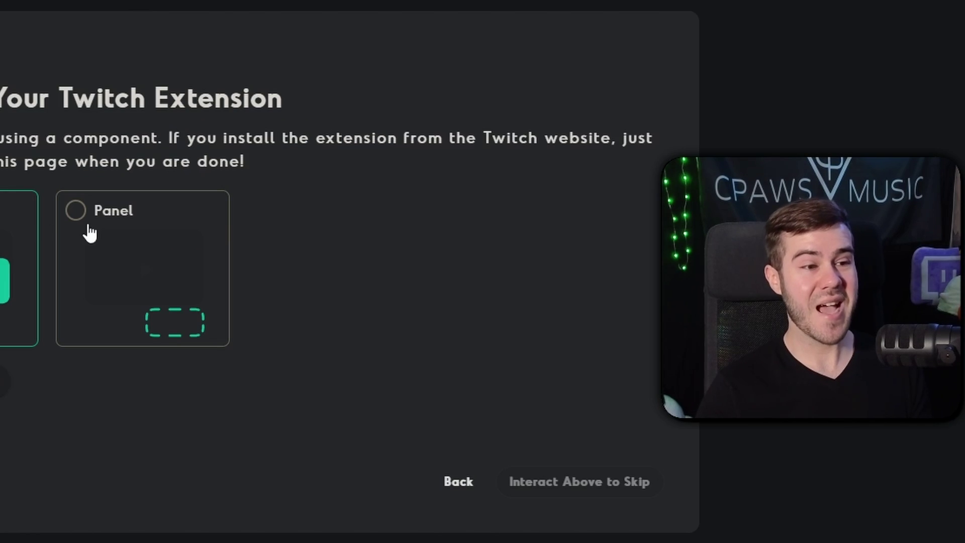
Activate the Blerp Twitch extension as a Panel and view its extension page on Twitch.
click(279, 229)
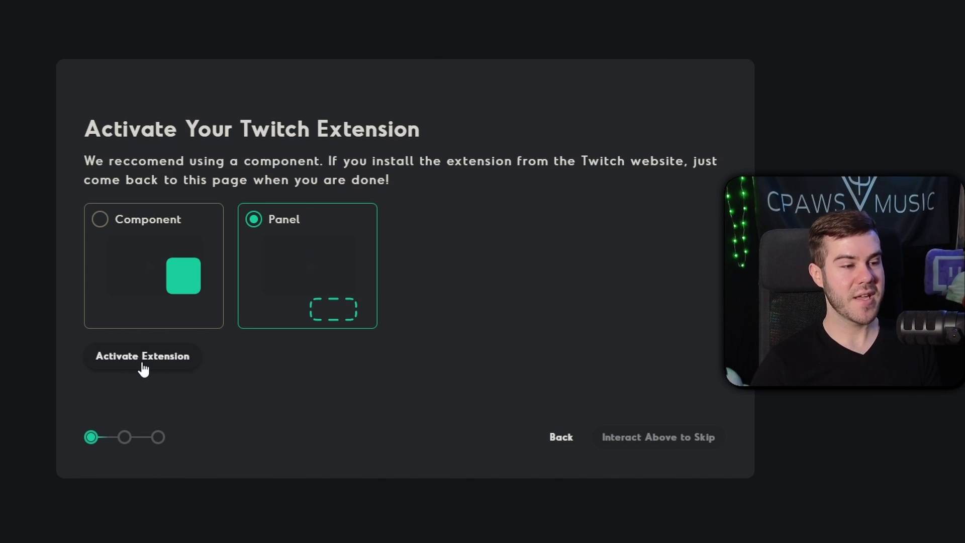
click(152, 368)
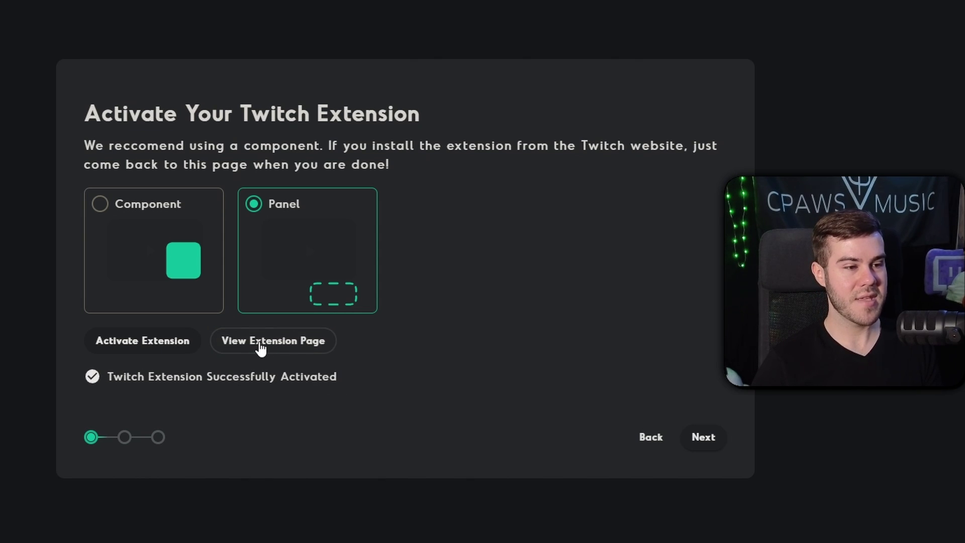
click(280, 343)
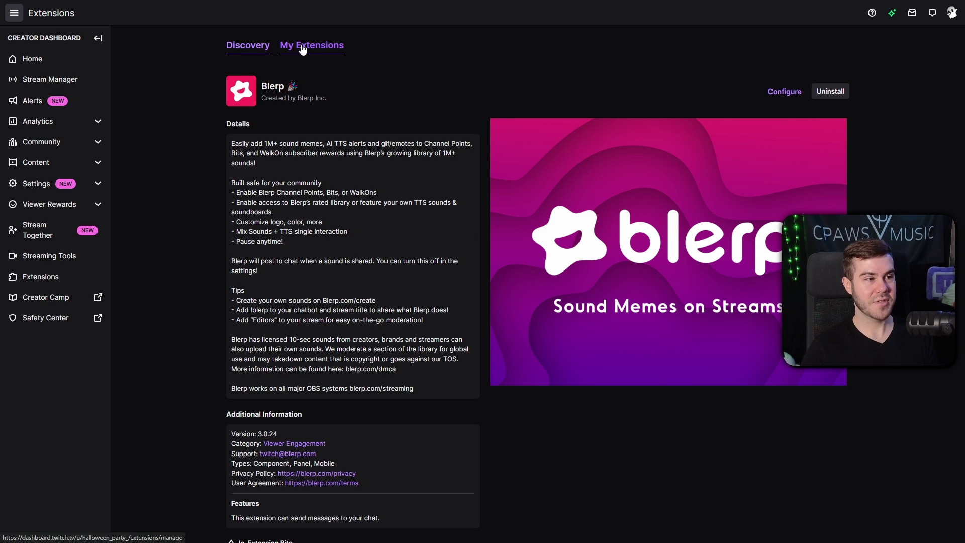
Check My Extensions, then view the Blerp panel on the channel's About page with chat shown.
click(322, 49)
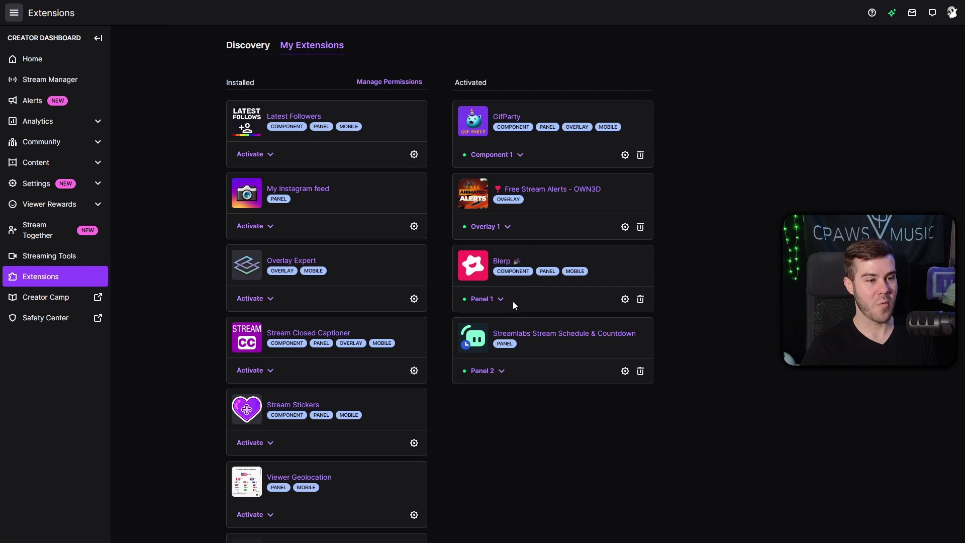
click(952, 14)
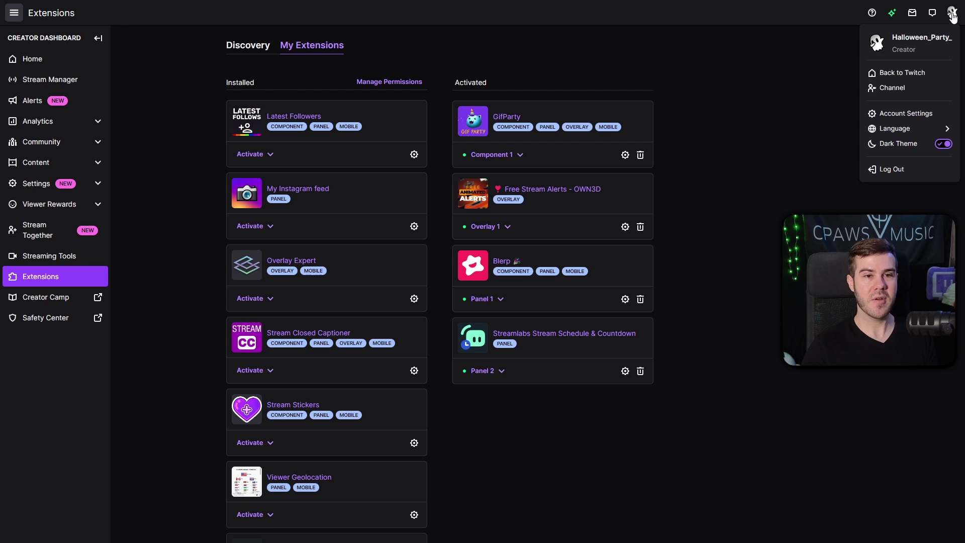
click(903, 88)
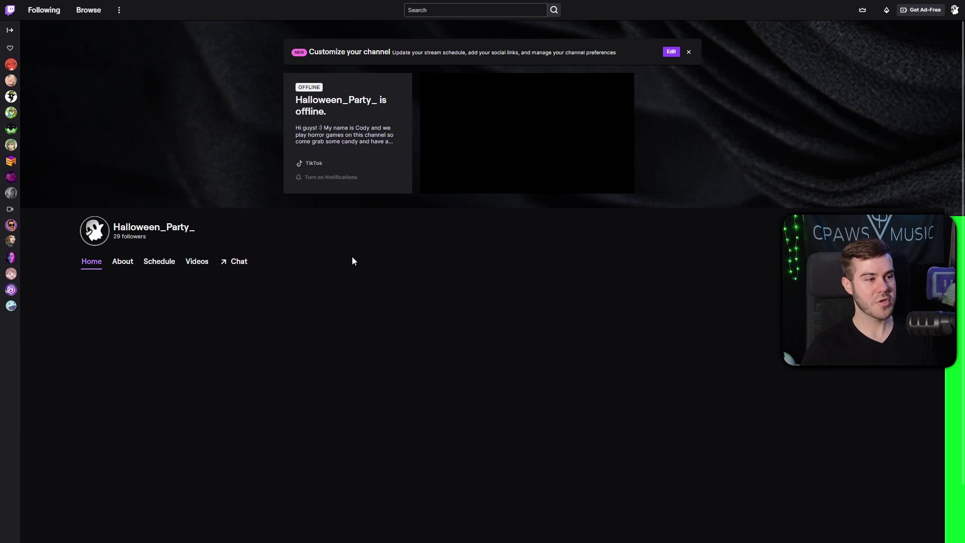
click(122, 261)
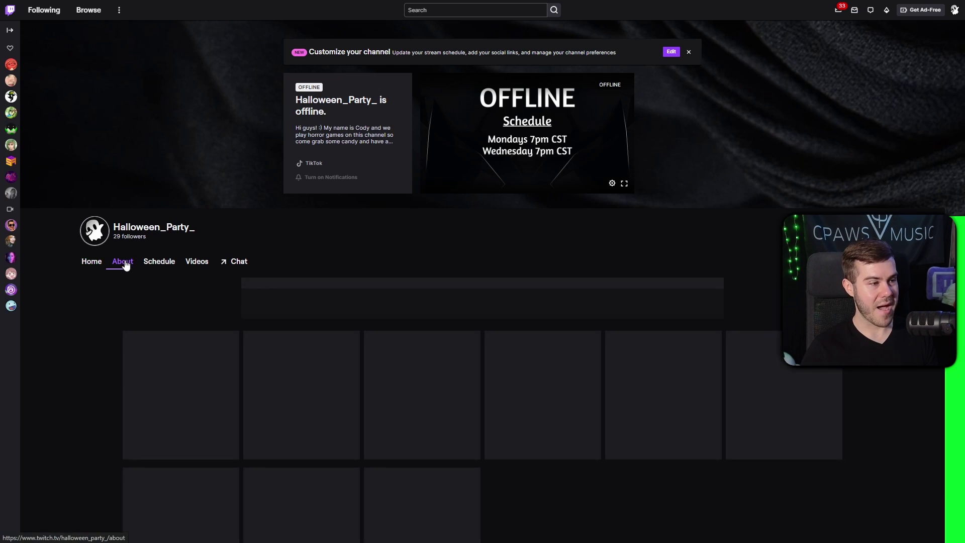
click(241, 270)
scroll(439, 302, down, 8)
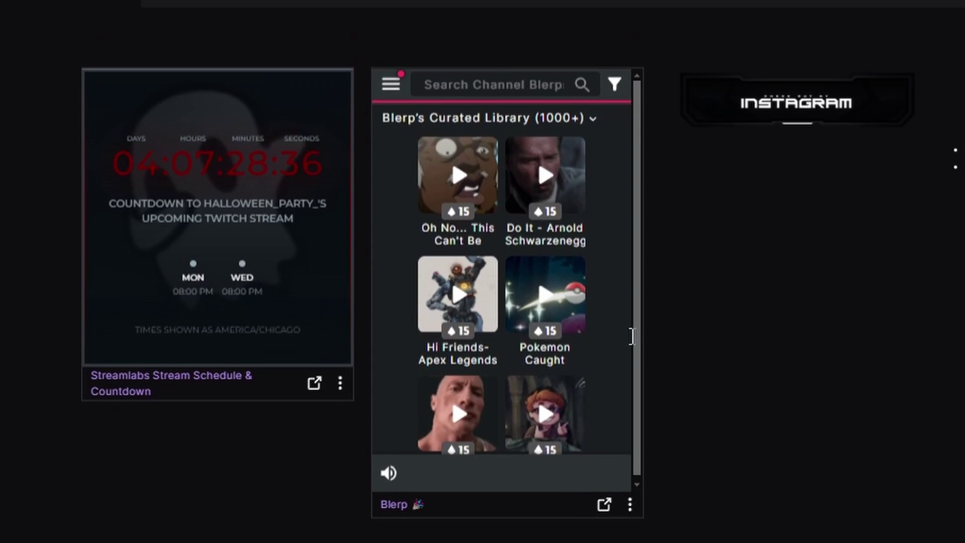
scroll(541, 345, down, 5)
scroll(545, 372, down, 3)
scroll(544, 390, up, 6)
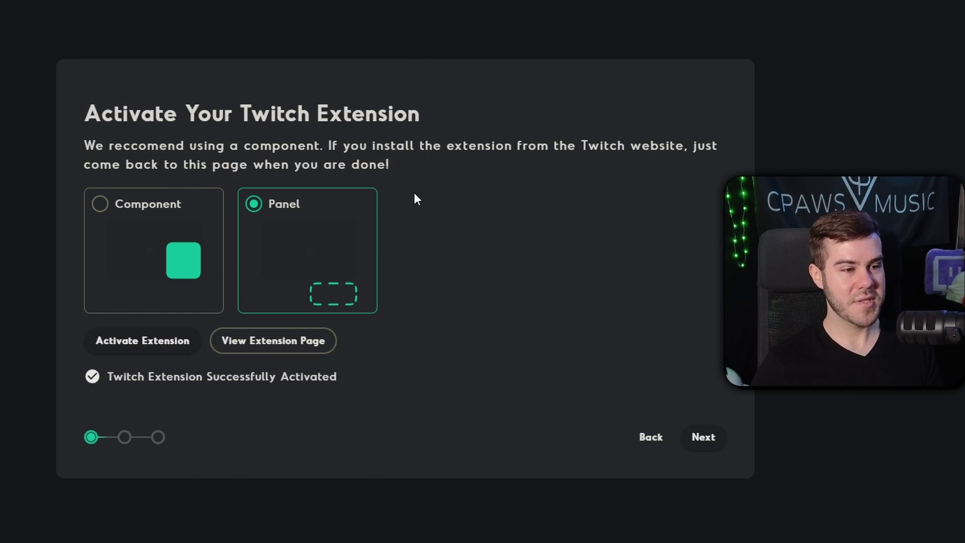
Set the default Twitch Bits cost for sounds to 15 and continue.
click(706, 442)
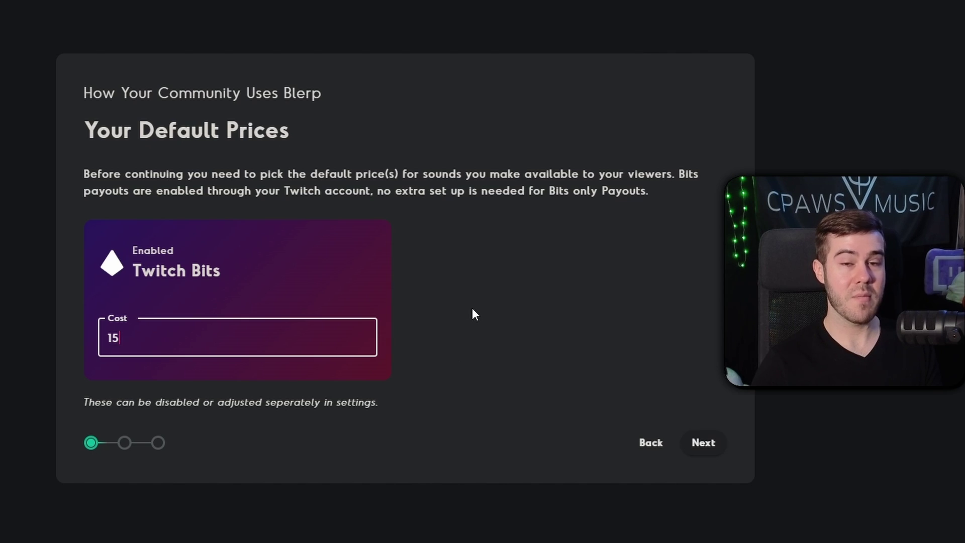
click(715, 447)
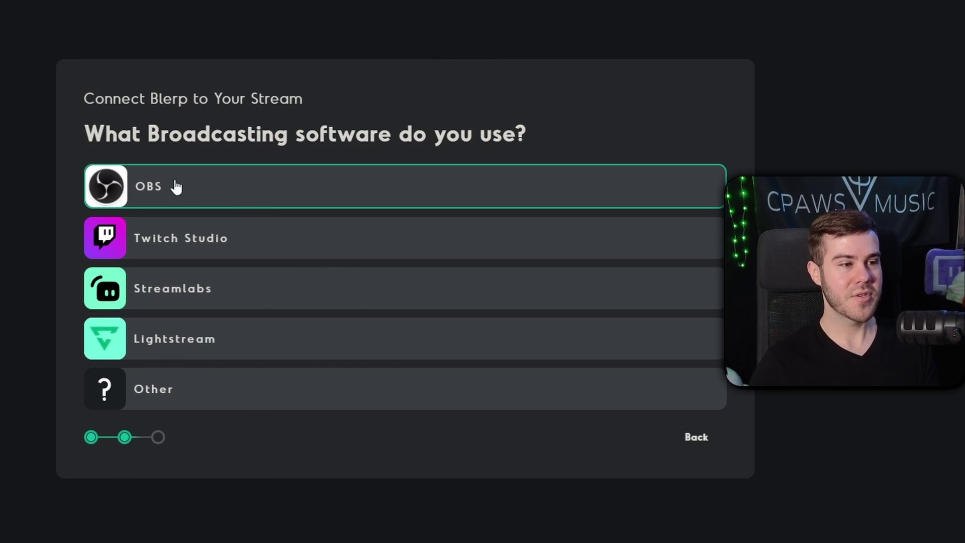
Choose OBS and copy the Show URL link for the browser source.
click(233, 195)
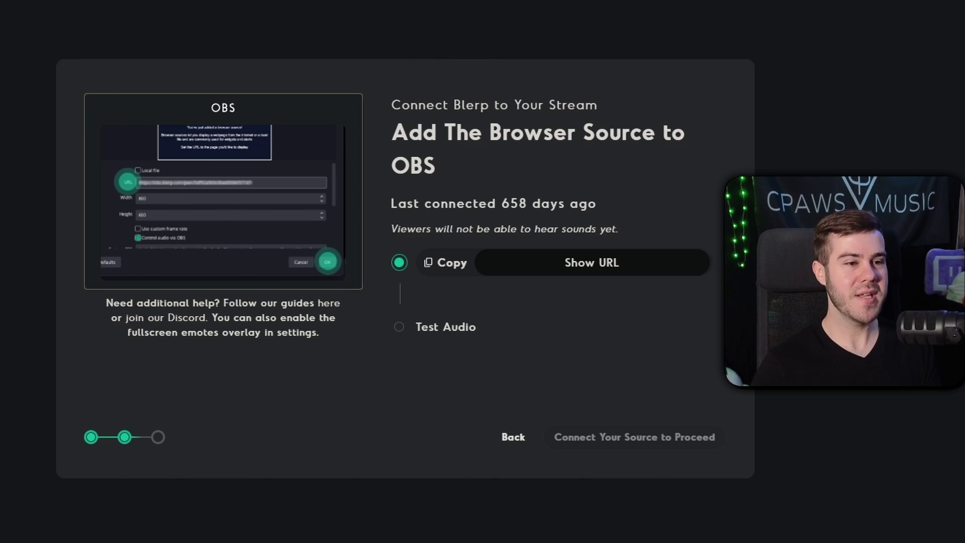
drag(408, 132, 490, 165)
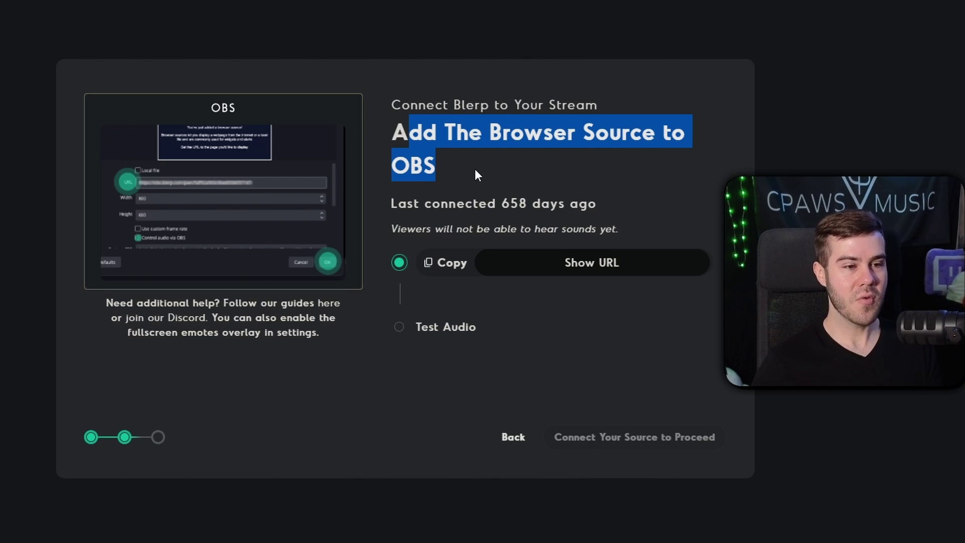
click(440, 268)
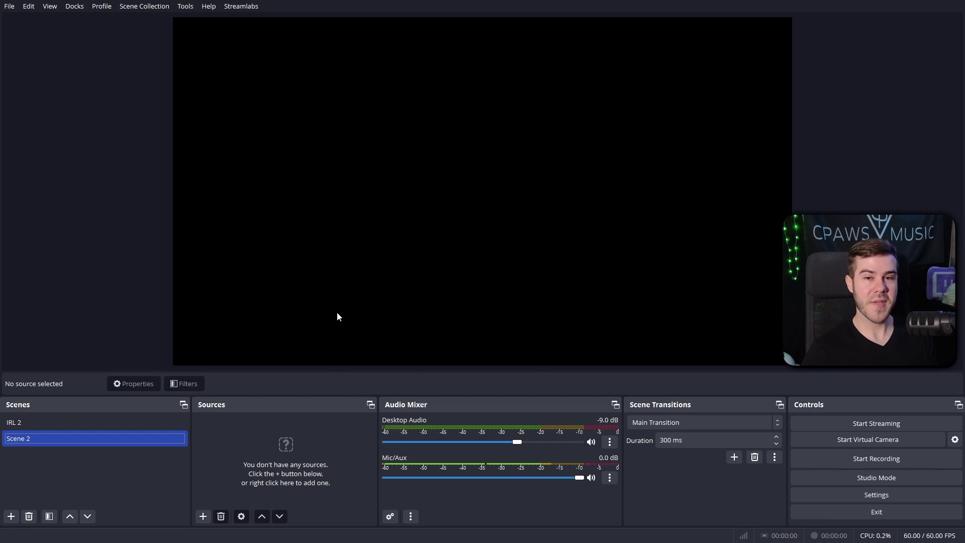
Add a BLERP browser source with the pasted Blerp URL and Control audio via OBS ticked.
click(204, 516)
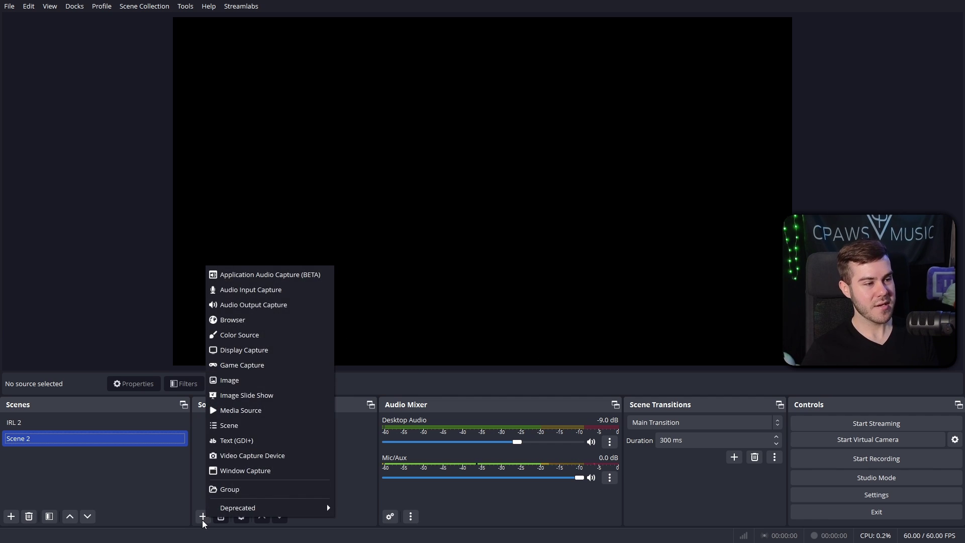
click(266, 322)
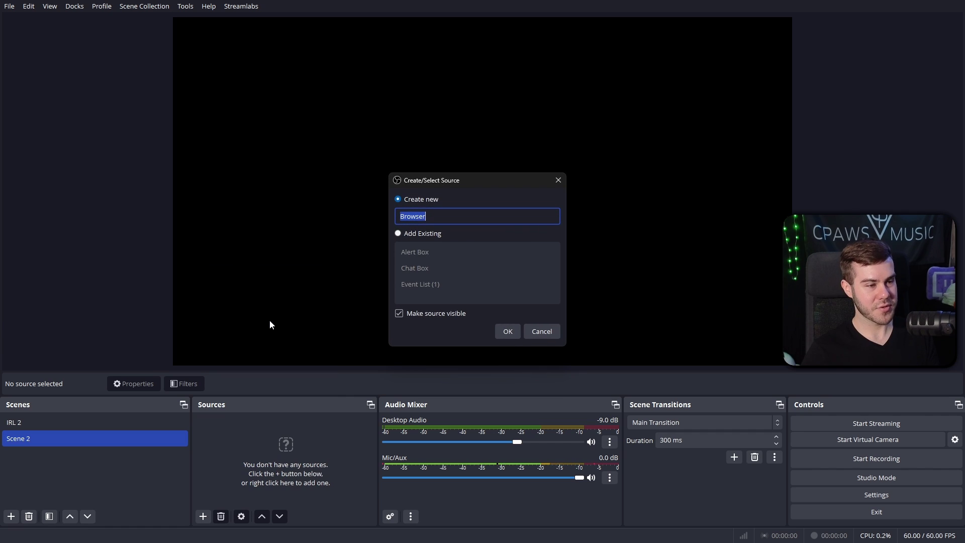
text(BLERP)
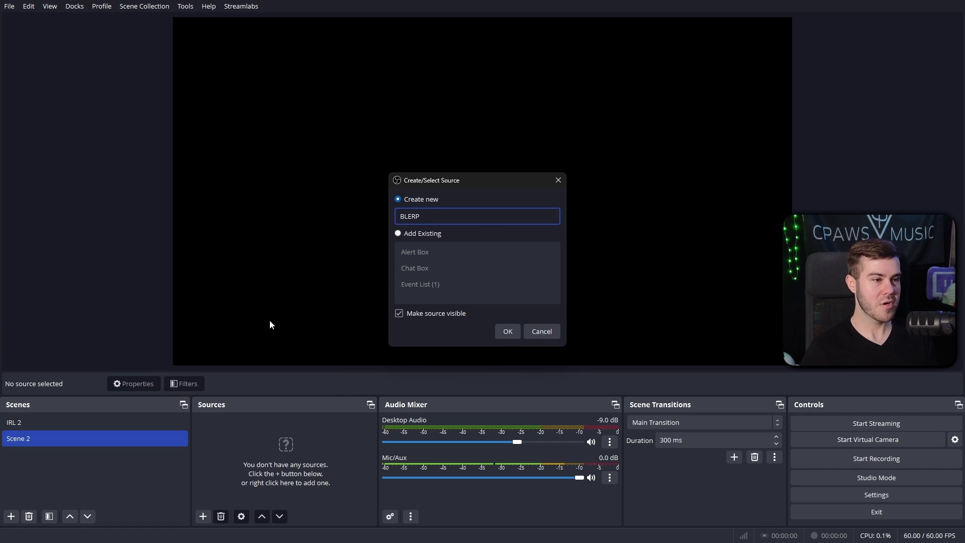
click(508, 331)
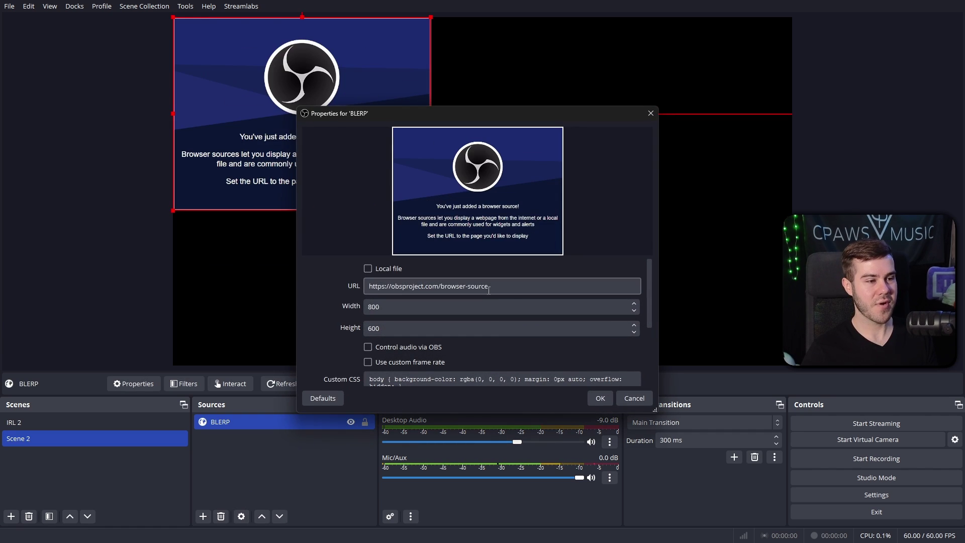
drag(545, 285, 352, 285)
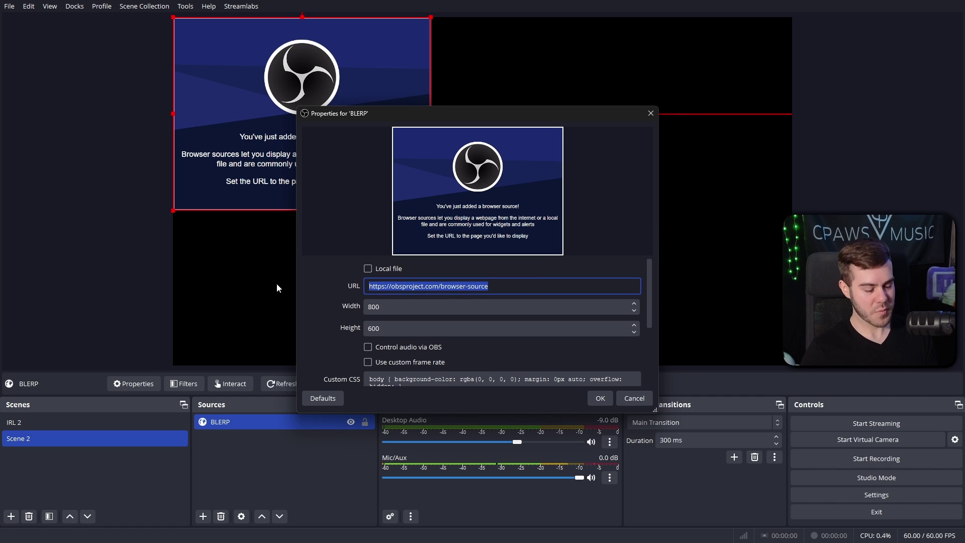
key(ctrl+v)
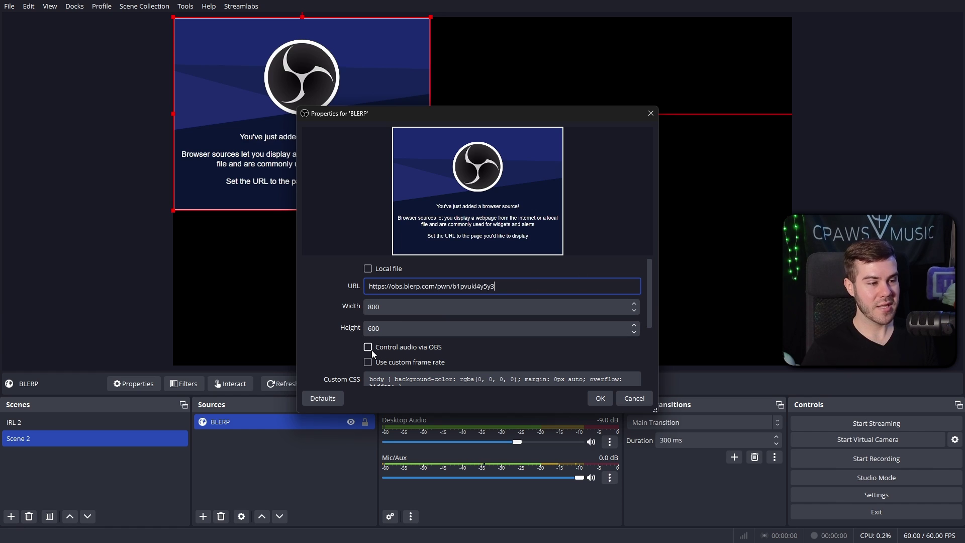
click(395, 348)
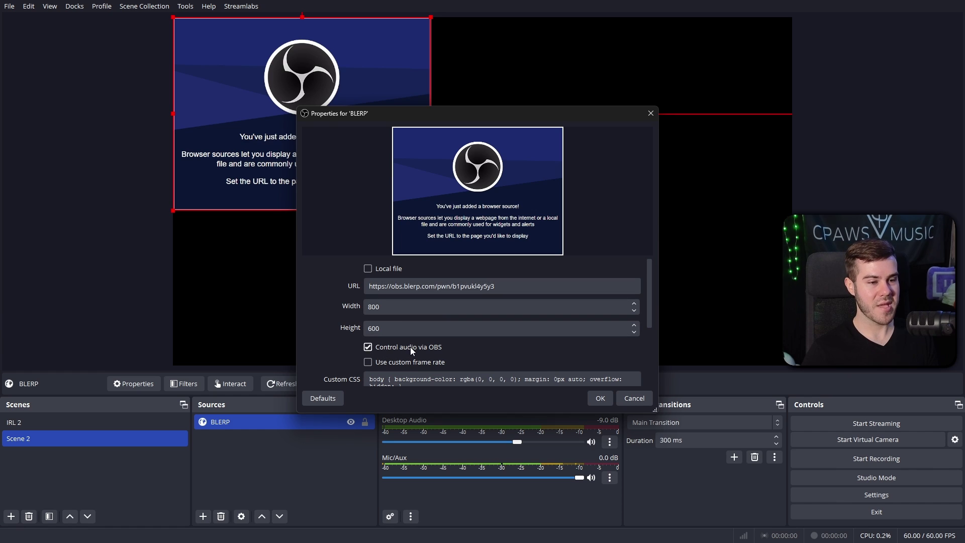
Save the BLERP source, center it on the canvas, lower its volume slightly, and play a test sound.
click(601, 399)
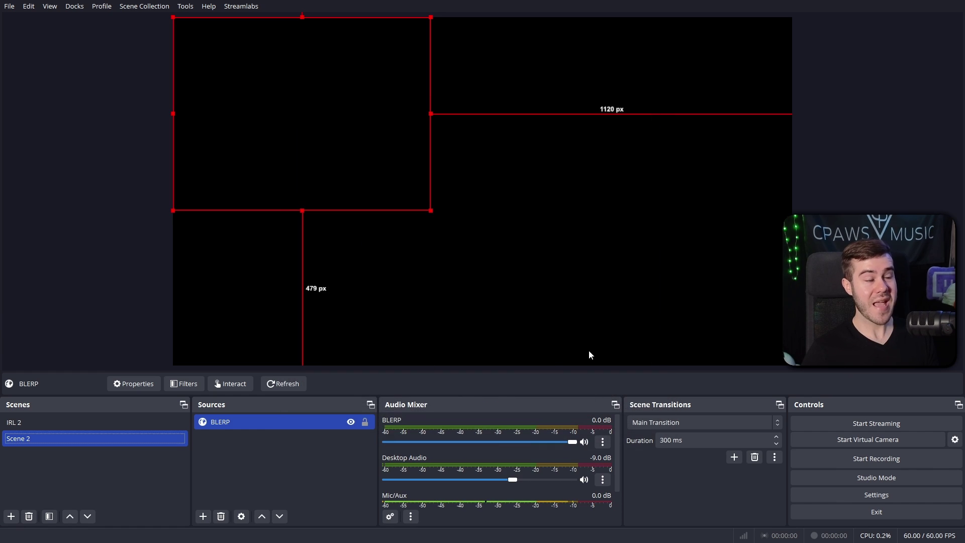
drag(304, 120, 414, 161)
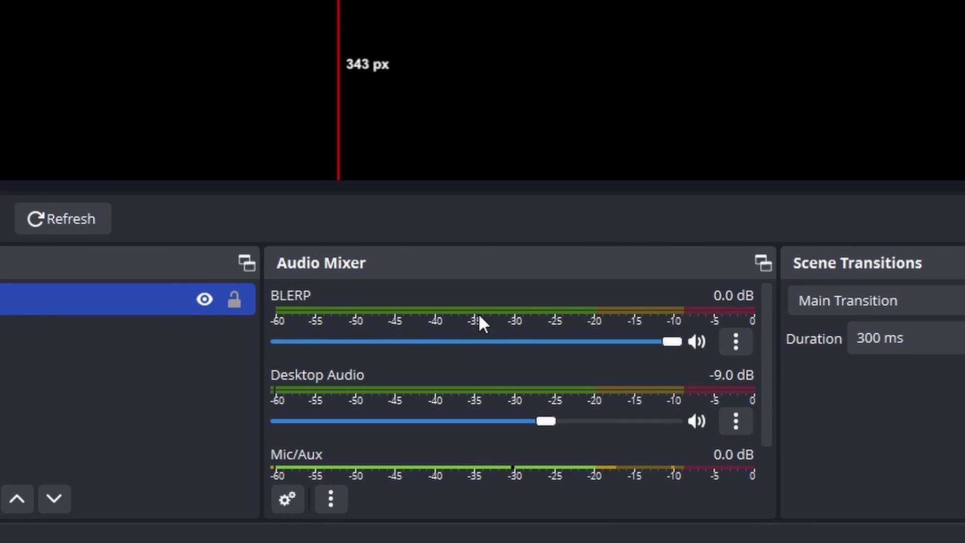
mouse_move(671, 342)
mouse_down()
mouse_move(558, 352)
mouse_move(650, 353)
mouse_move(620, 345)
mouse_move(626, 340)
mouse_move(676, 345)
mouse_up()
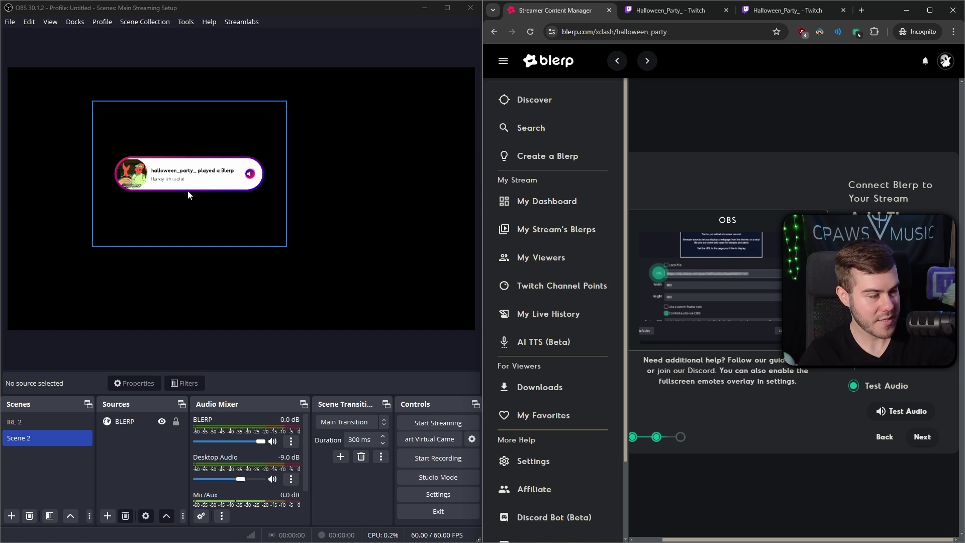
drag(186, 194, 233, 218)
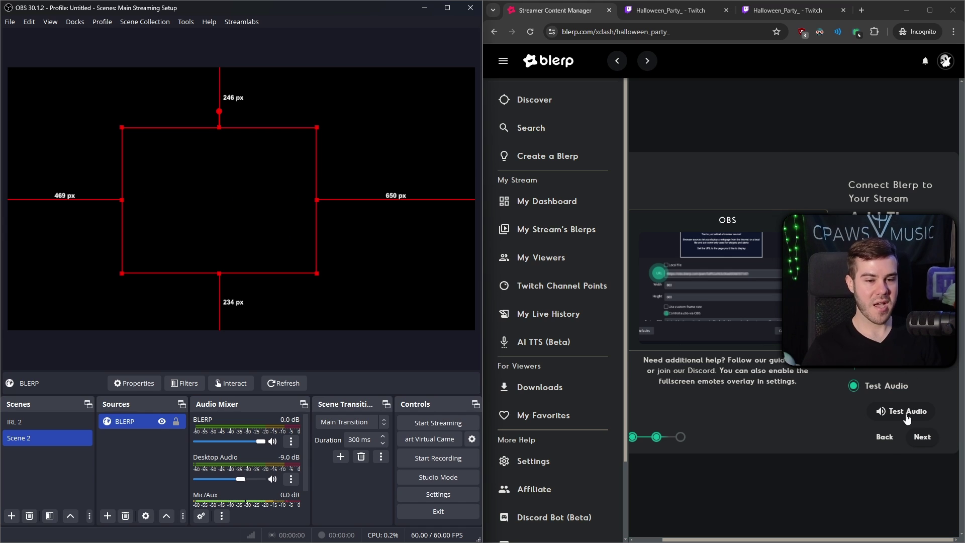
click(904, 412)
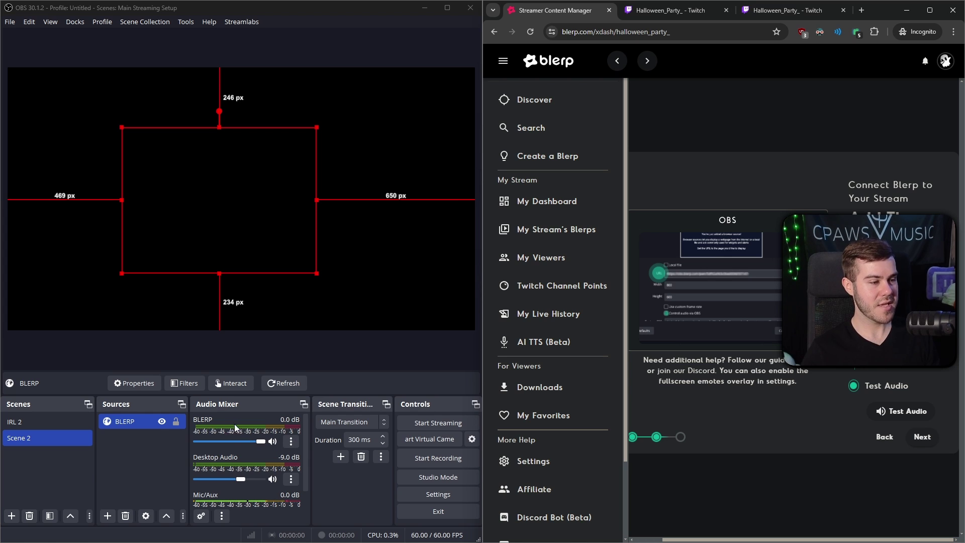
Set the BLERP source's Audio Monitoring to Monitor and Output in Advanced Audio Properties.
click(290, 443)
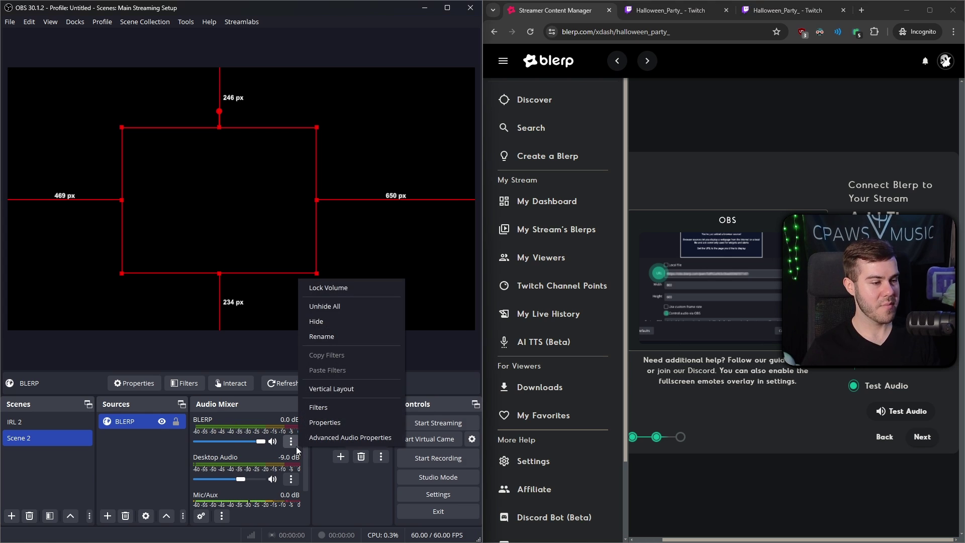
click(336, 439)
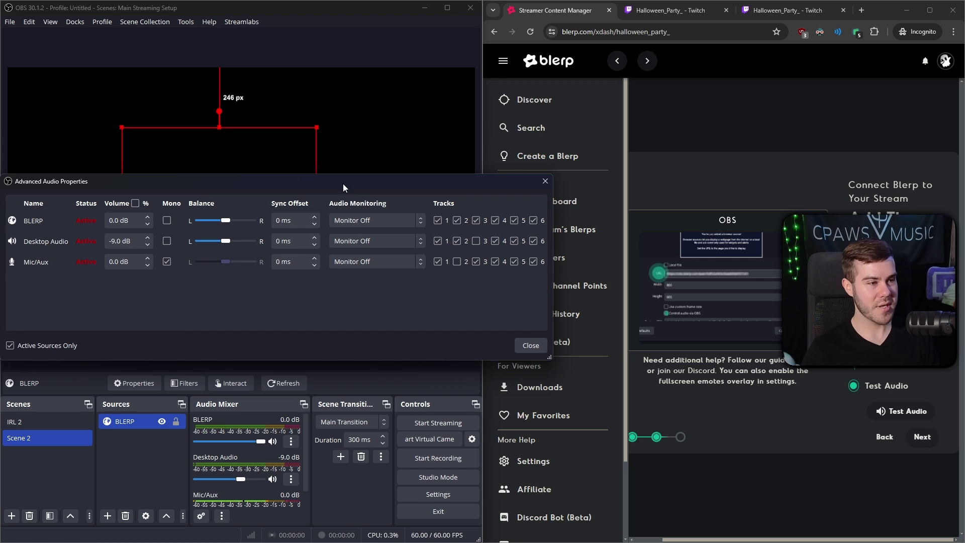
drag(343, 187, 414, 210)
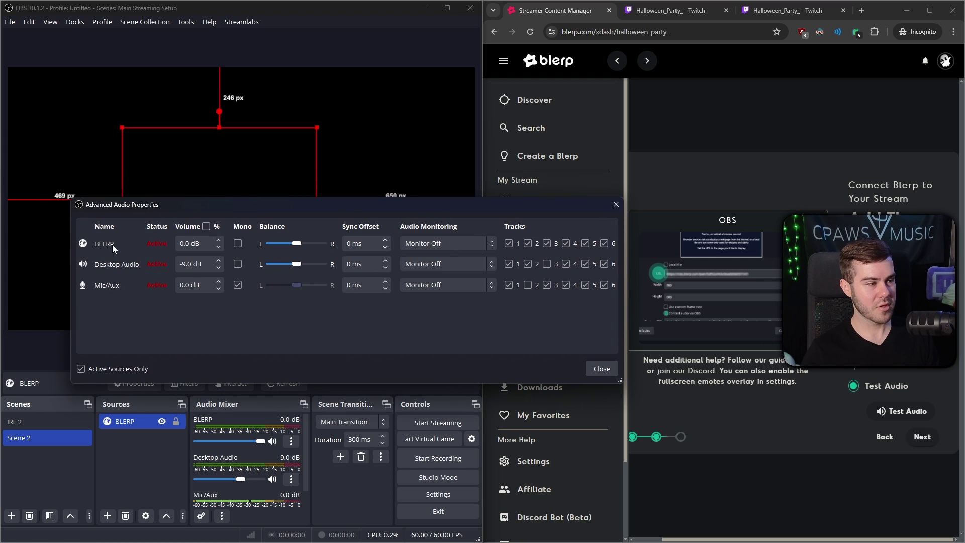
click(430, 244)
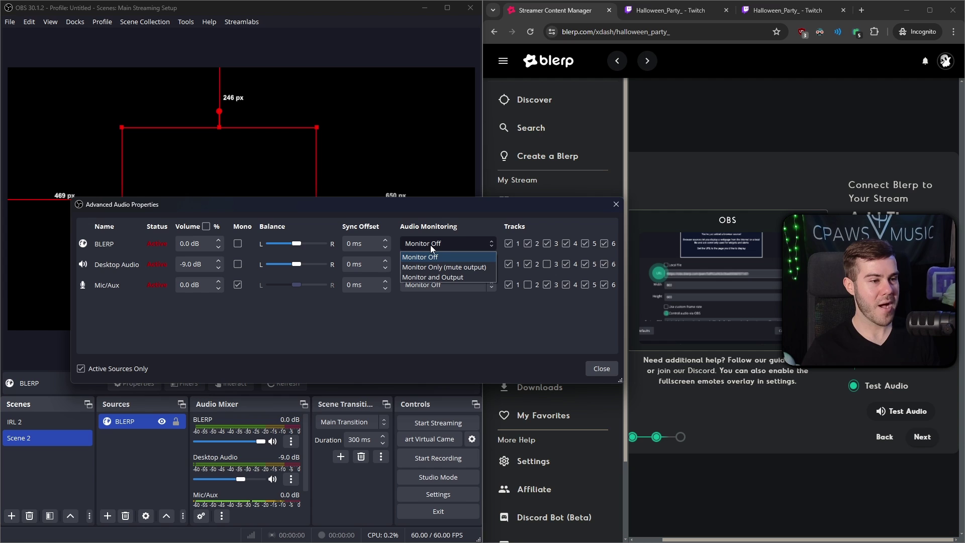
click(441, 278)
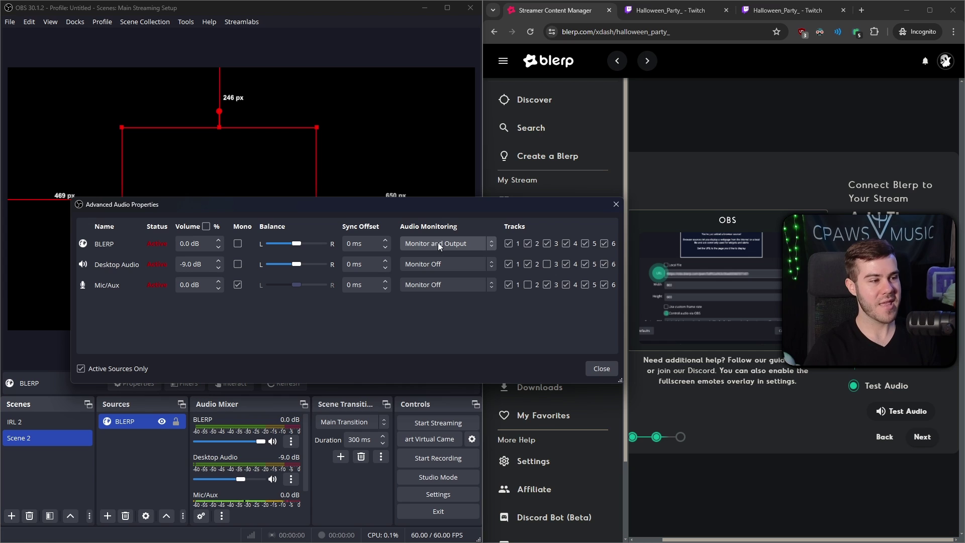
click(603, 369)
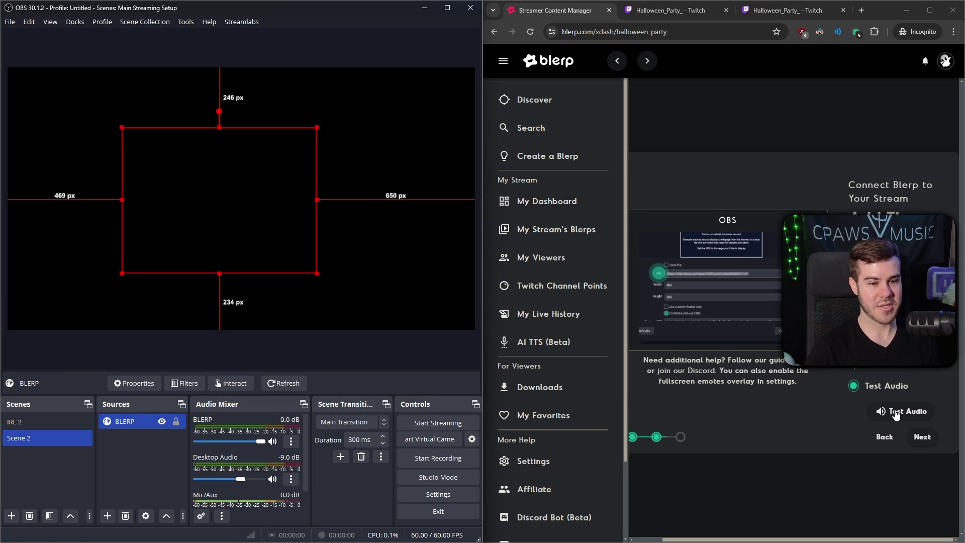
Play a Blerp test sound and lower the BLERP mixer fader to about -4 dB.
click(895, 412)
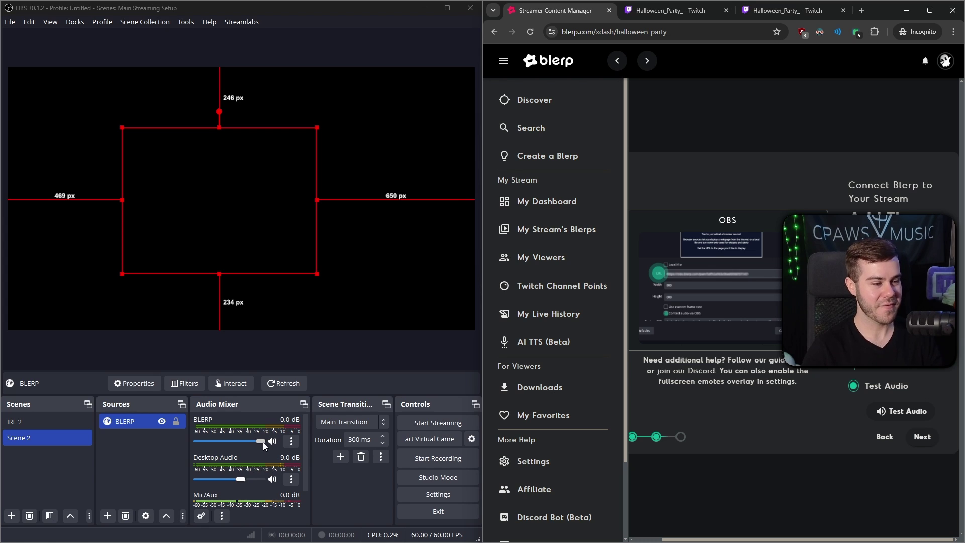
click(261, 442)
drag(261, 443, 250, 442)
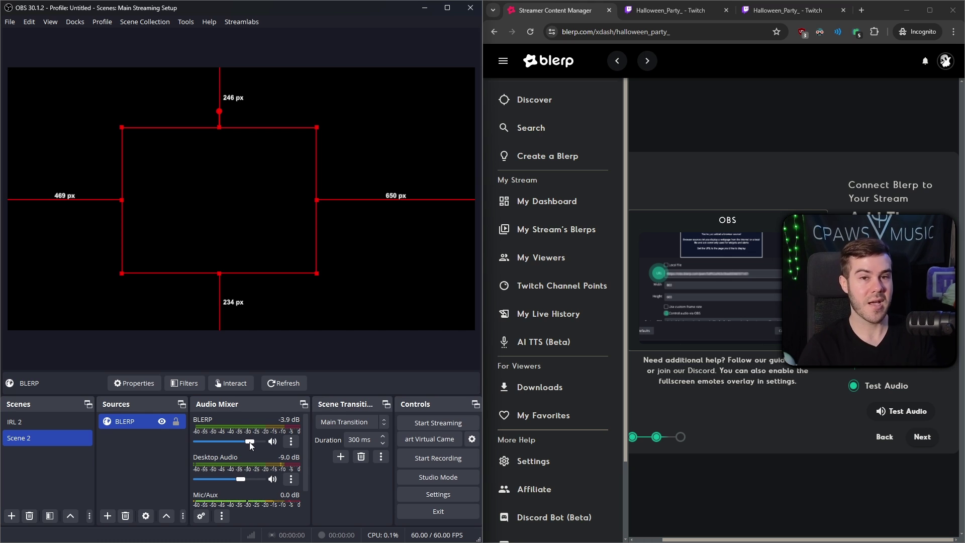
drag(249, 442, 249, 442)
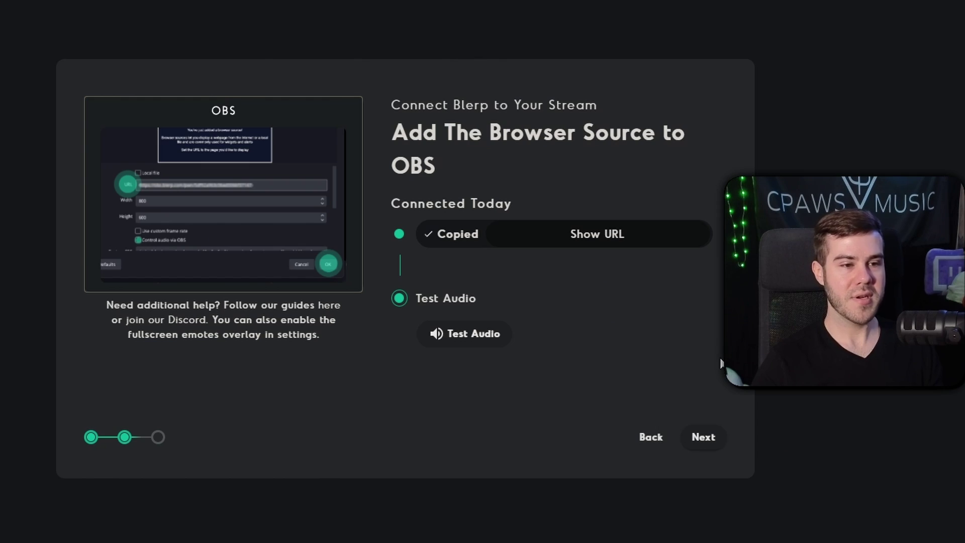
Continue past the browser source and Moderate Blerp steps to the sound library choices.
click(707, 441)
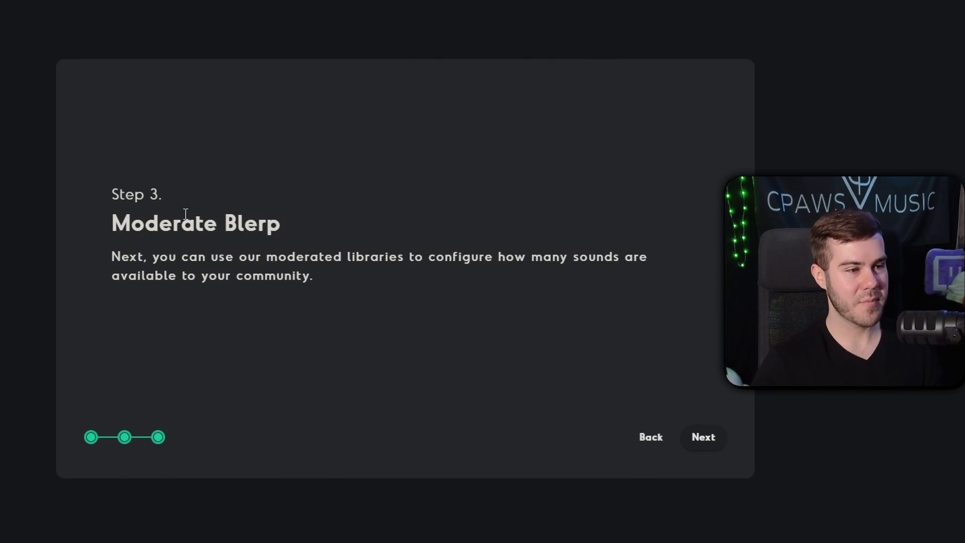
drag(116, 223, 300, 227)
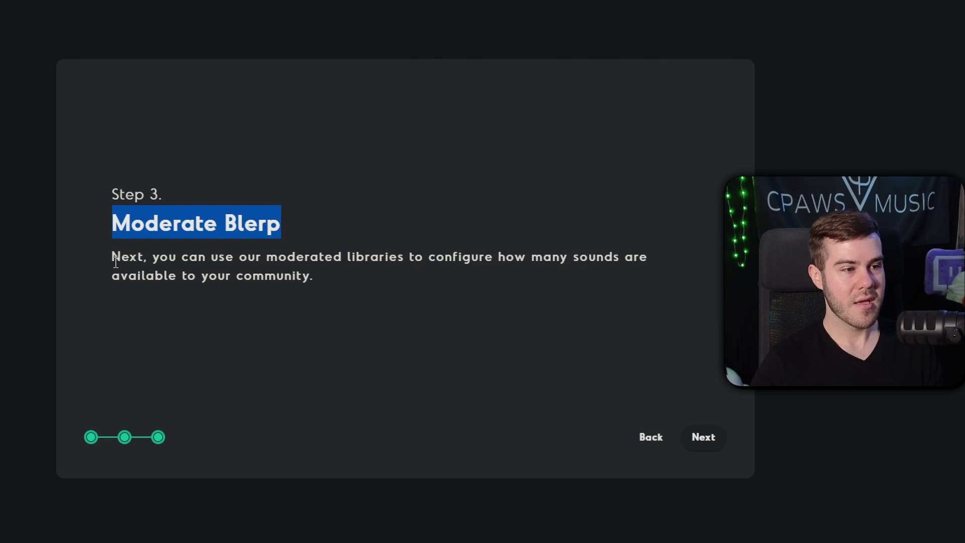
drag(110, 257, 634, 284)
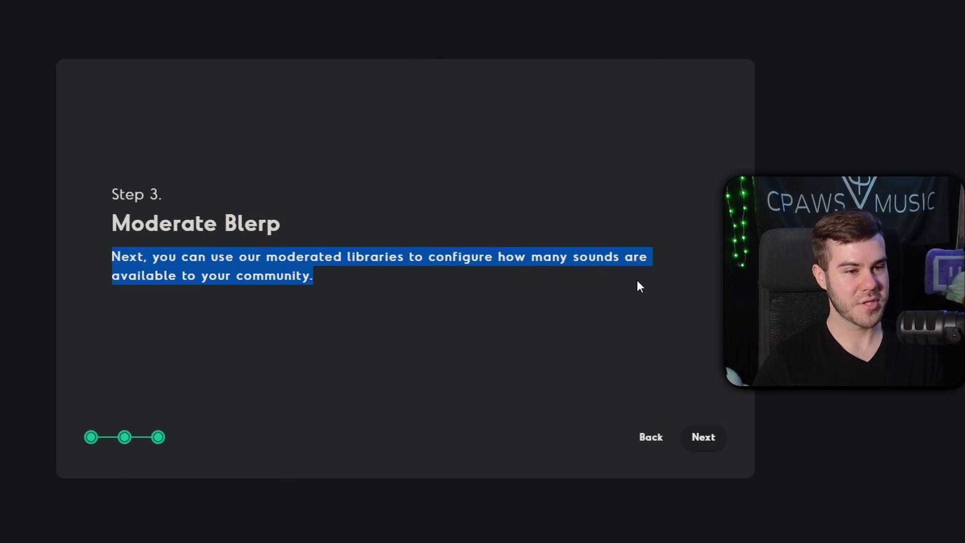
click(708, 443)
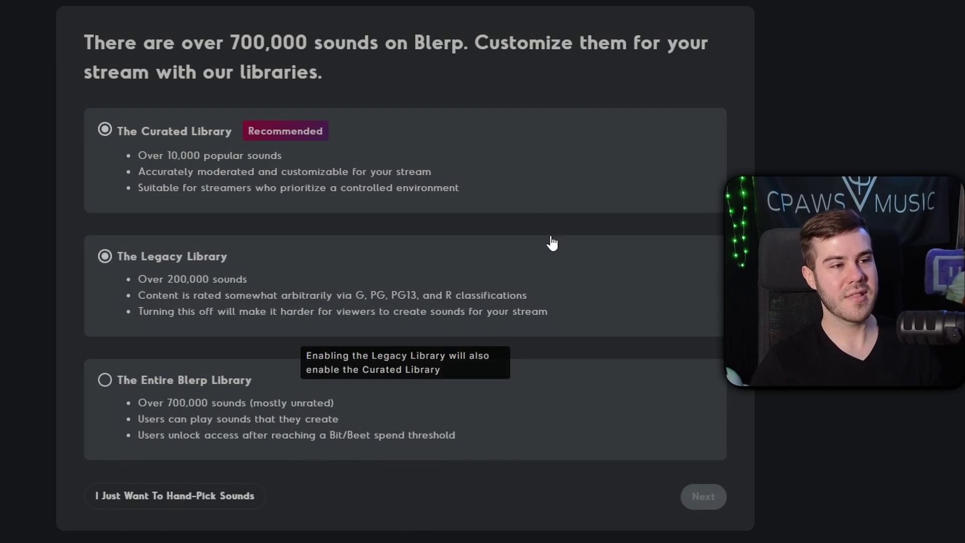
click(551, 244)
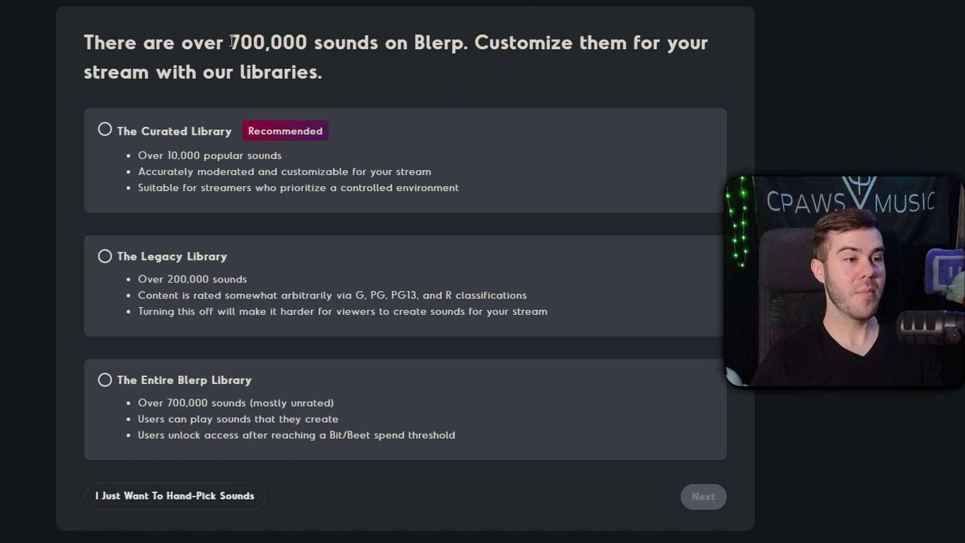
Try out the Curated, Legacy and Entire Blerp Library cards, then deselect Entire and Legacy.
drag(232, 41, 383, 47)
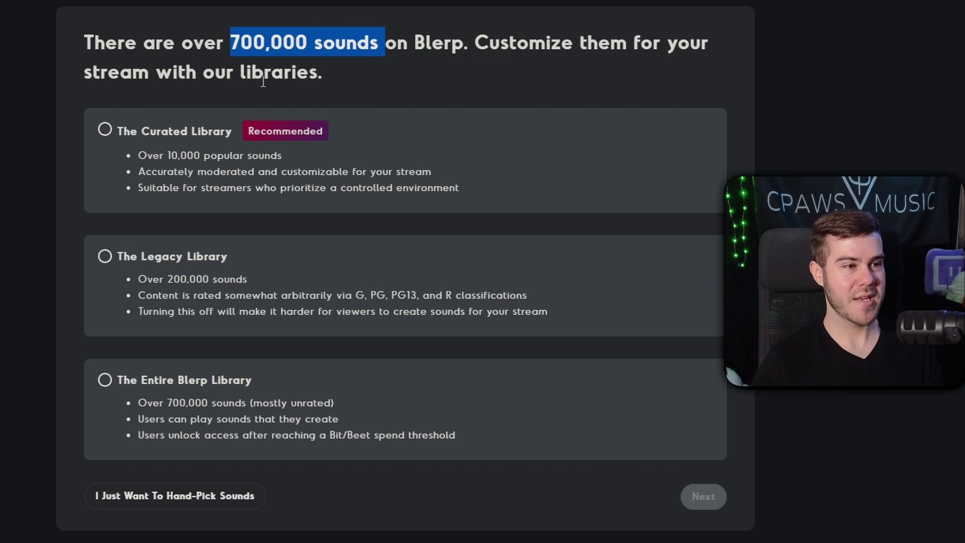
click(176, 133)
click(213, 312)
click(231, 293)
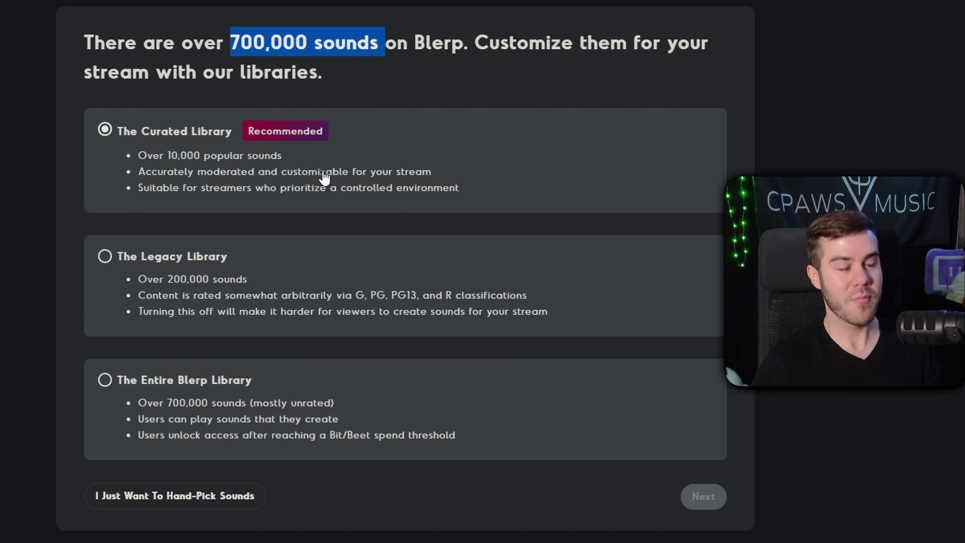
click(240, 273)
click(213, 432)
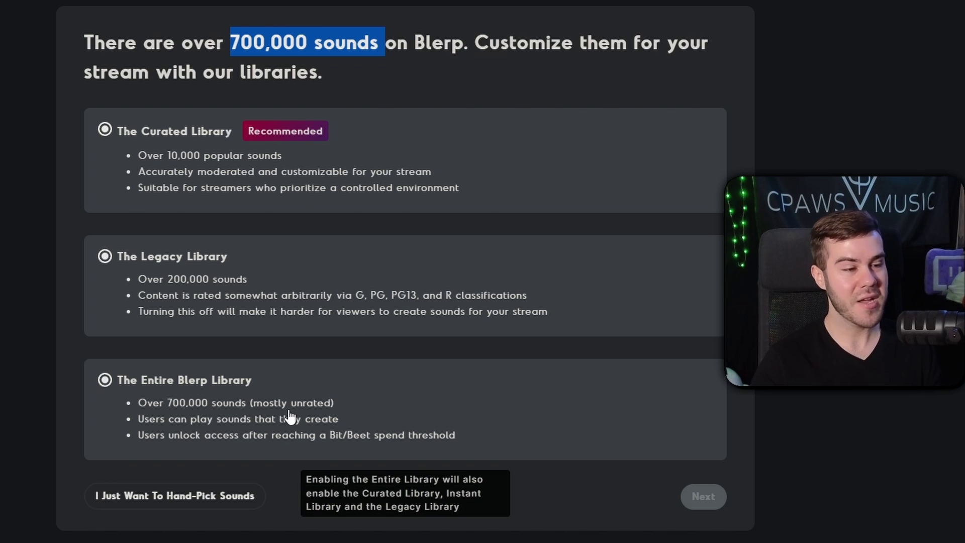
click(275, 396)
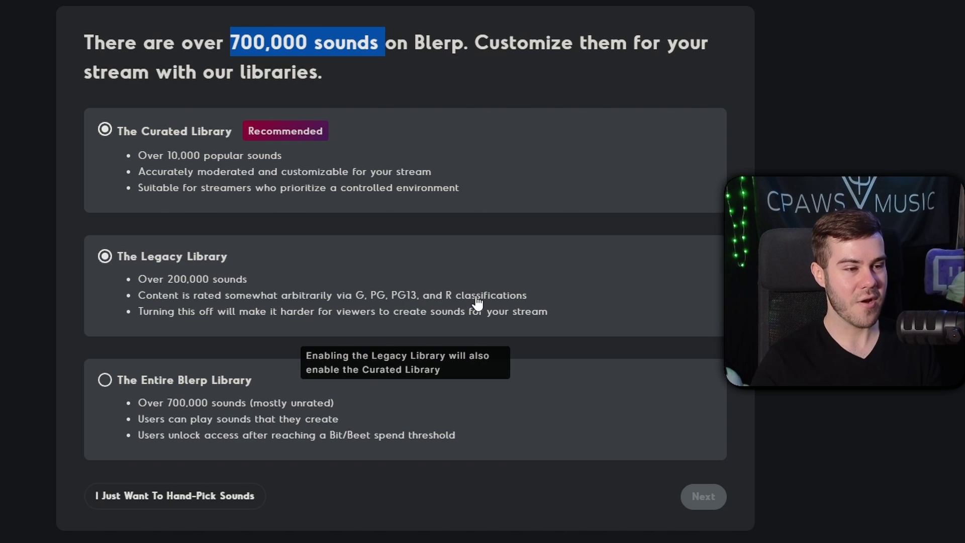
click(196, 269)
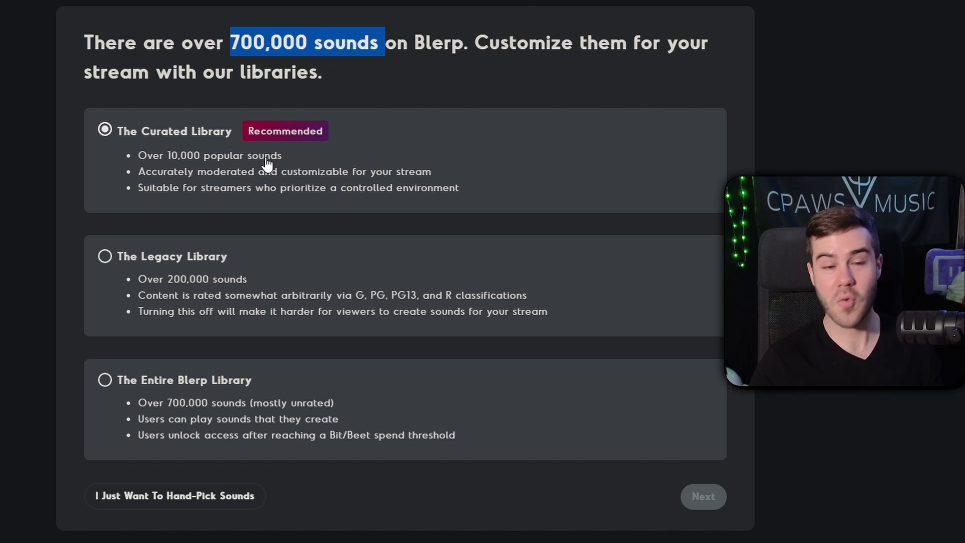
Settle on The Curated Library plus The Legacy Library, leaving The Entire Blerp Library unchecked.
click(154, 134)
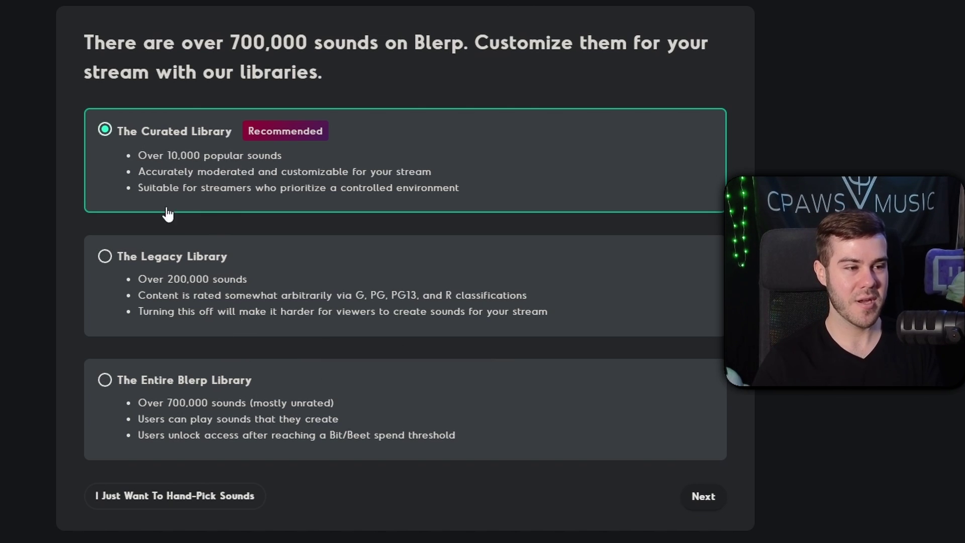
click(176, 257)
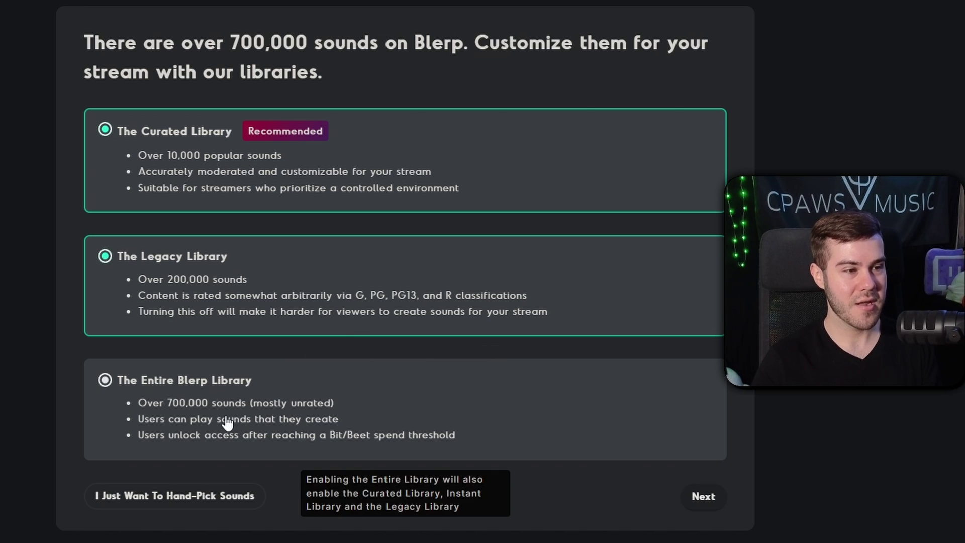
click(205, 395)
click(273, 255)
click(194, 187)
click(173, 275)
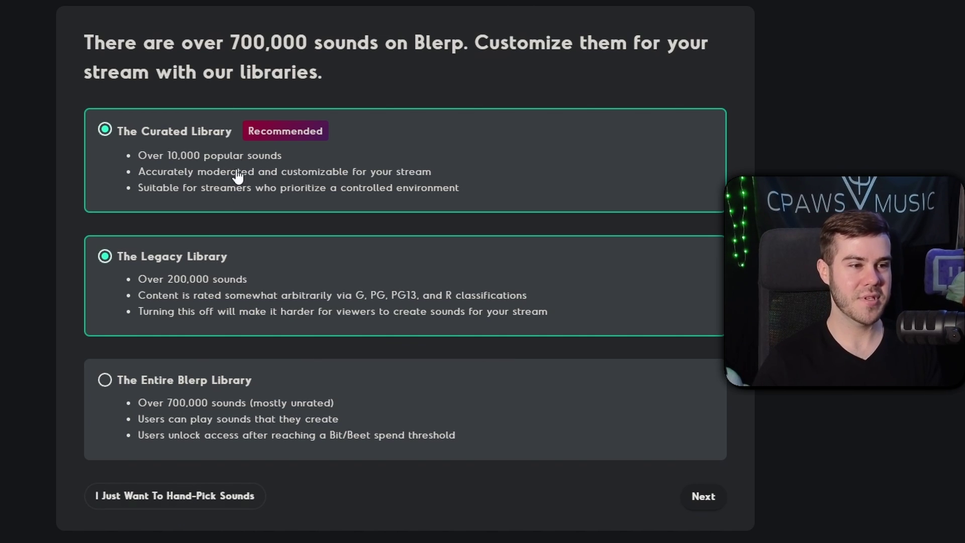
Turn on the Copyright Music Filter, leaving Only Show Popular Blerps off.
click(699, 497)
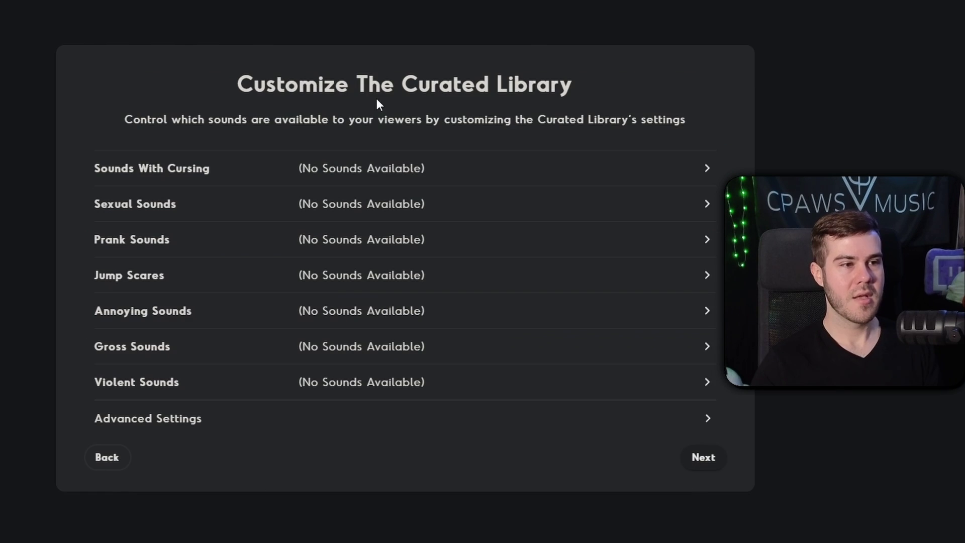
drag(243, 85, 558, 84)
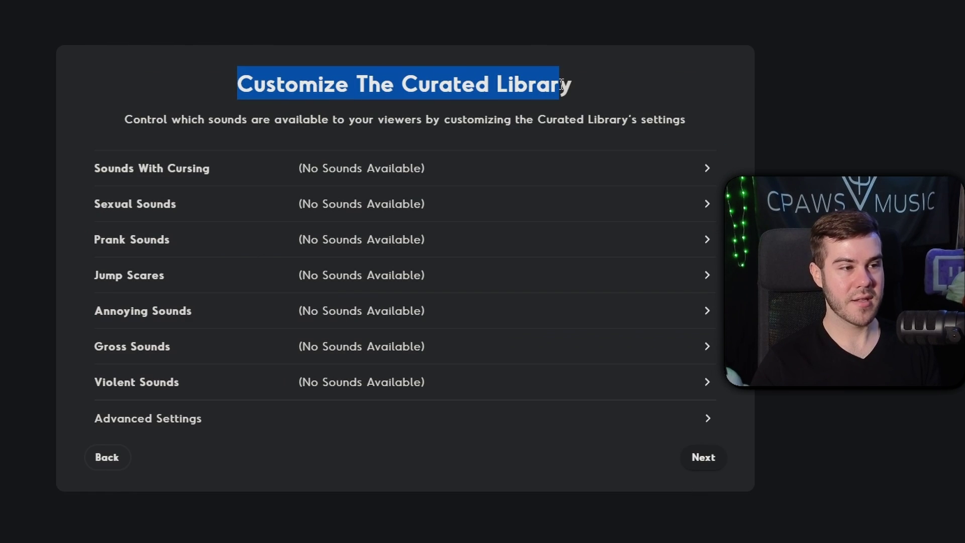
drag(126, 119, 391, 123)
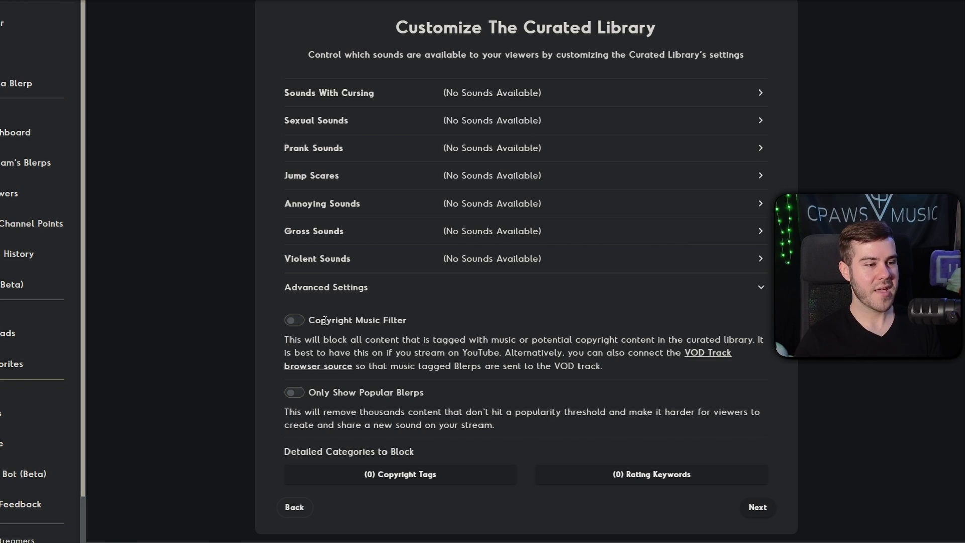
drag(343, 340, 505, 325)
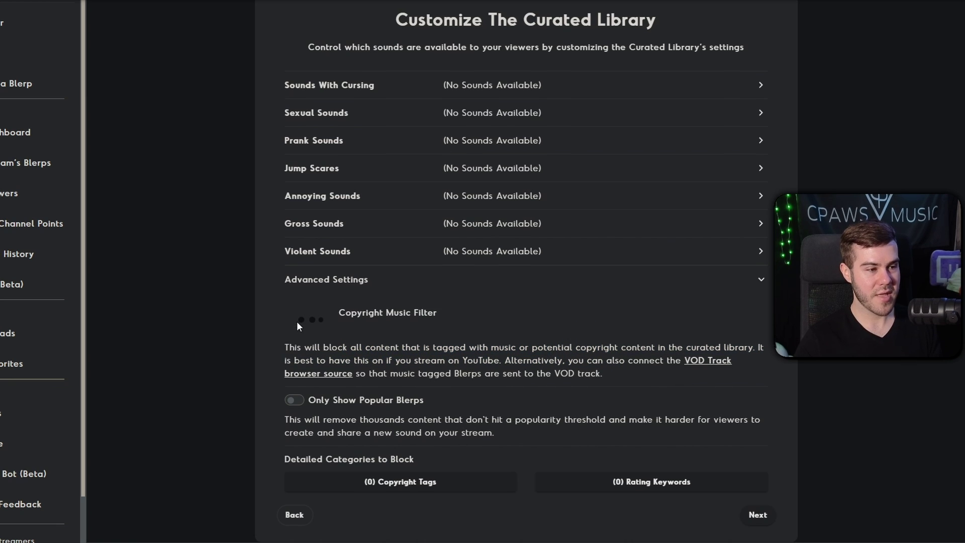
click(296, 320)
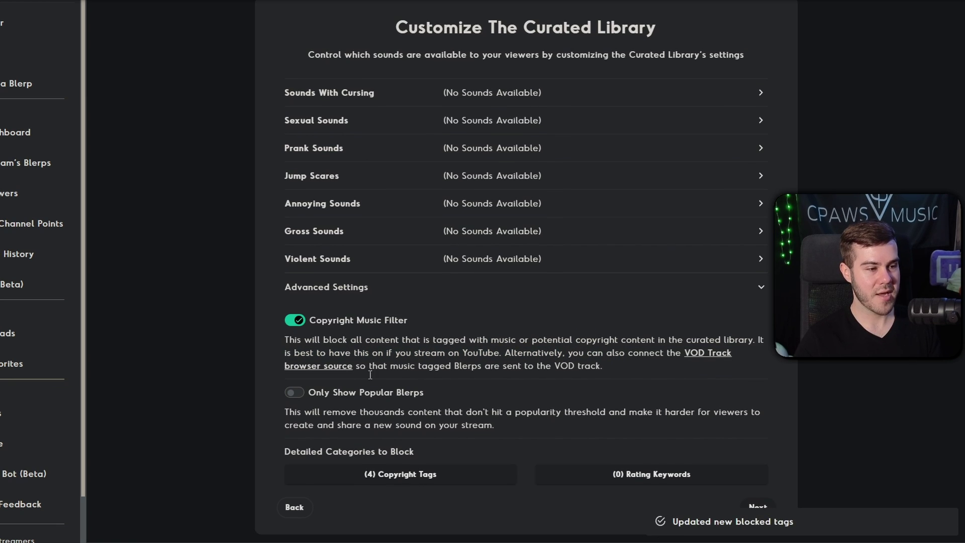
drag(320, 393, 402, 393)
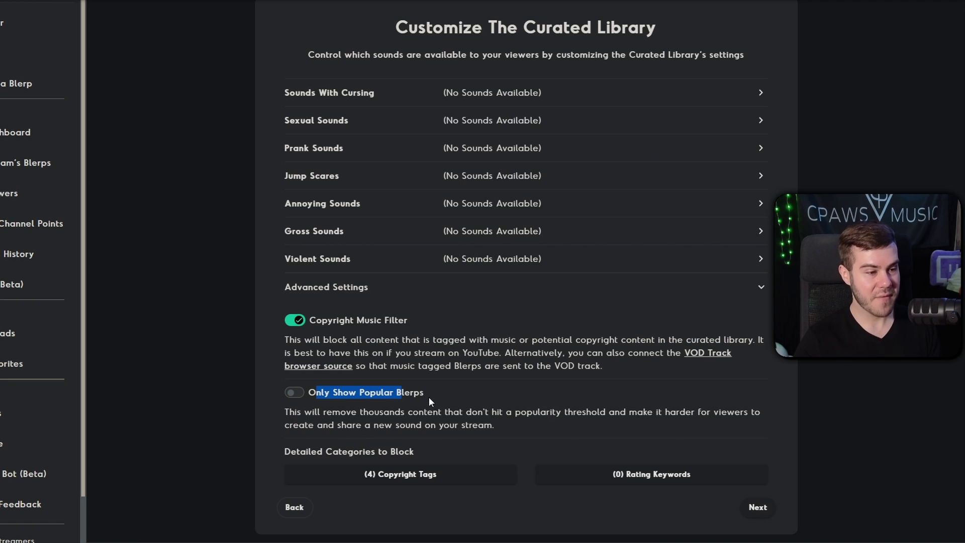
click(320, 393)
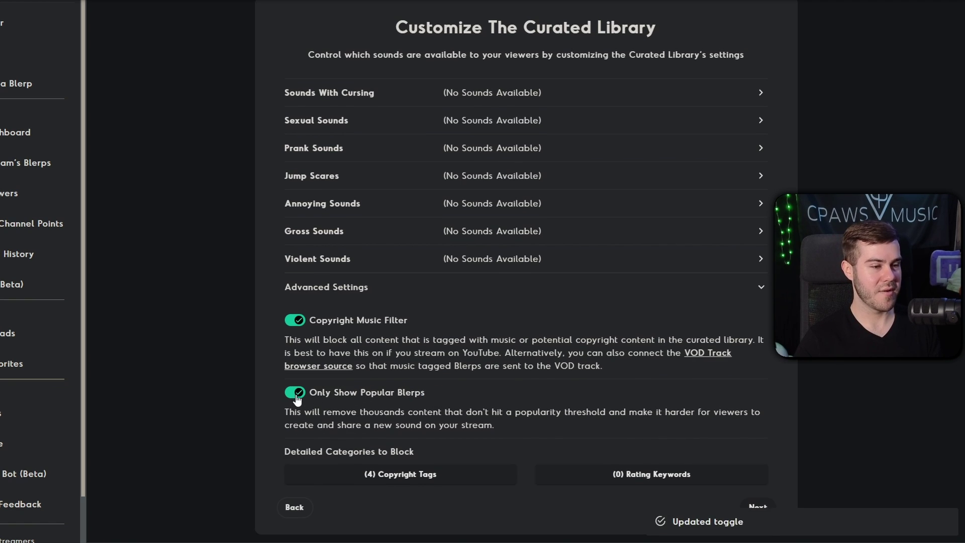
click(353, 395)
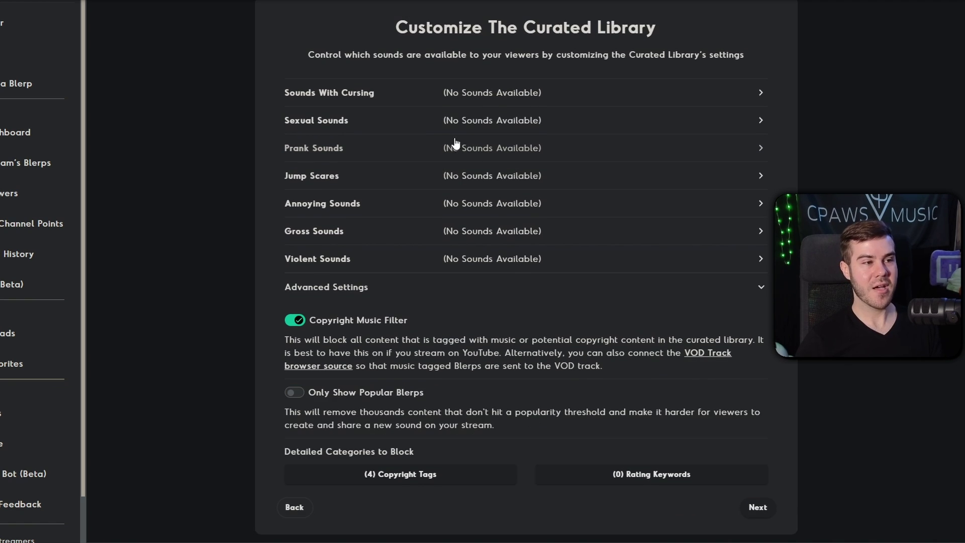
Set Cursing, Sexual and Prank sound categories to Mild Content.
click(460, 94)
drag(300, 203, 471, 207)
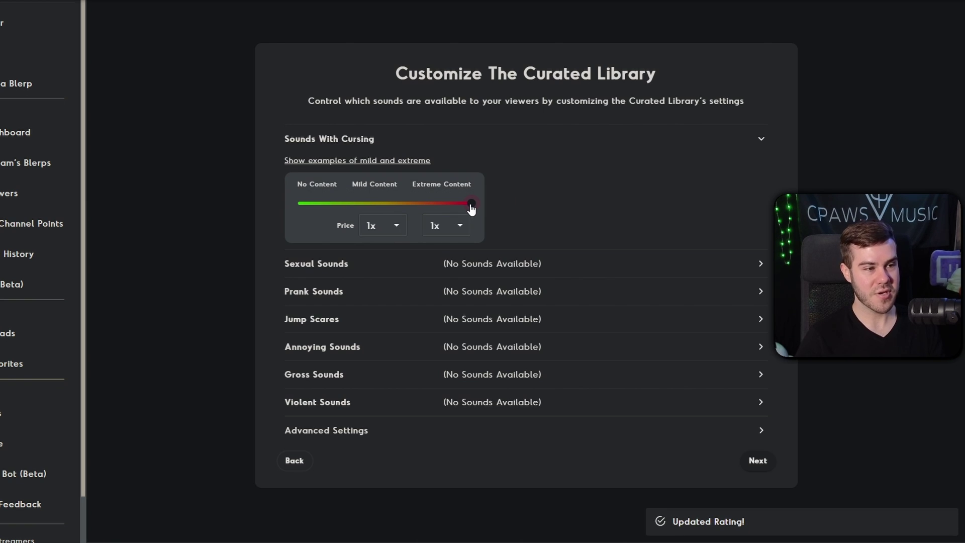
drag(472, 206, 384, 204)
click(639, 141)
click(495, 215)
drag(304, 233, 363, 237)
click(573, 167)
click(537, 242)
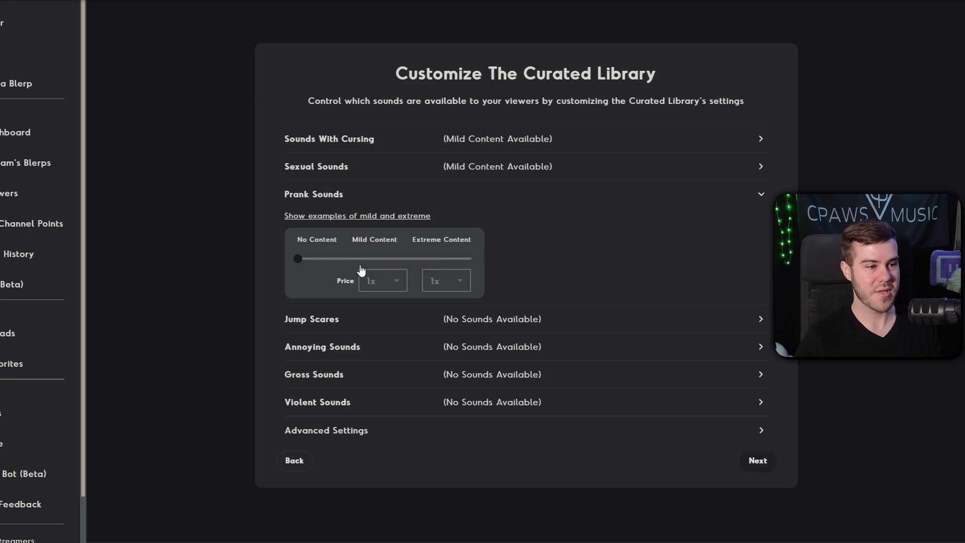
drag(298, 258, 385, 258)
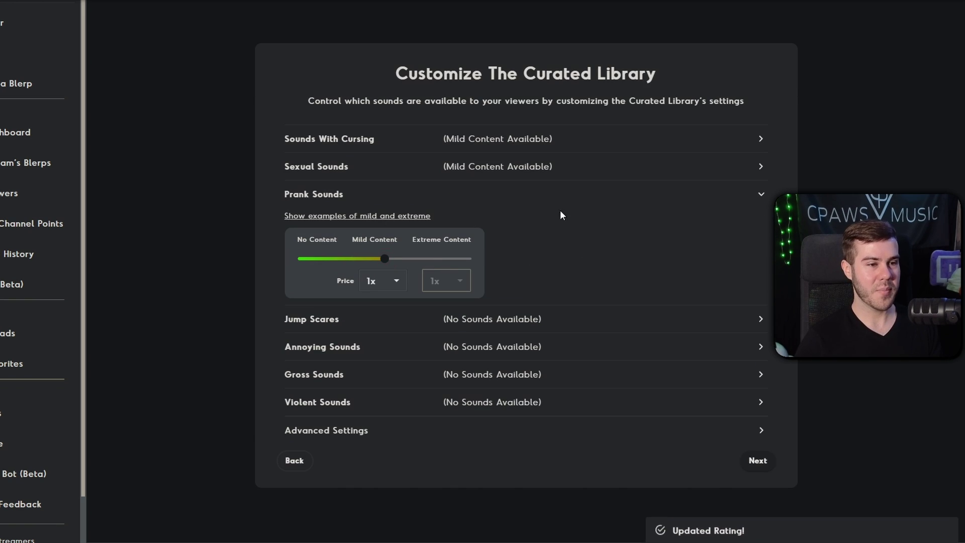
click(504, 195)
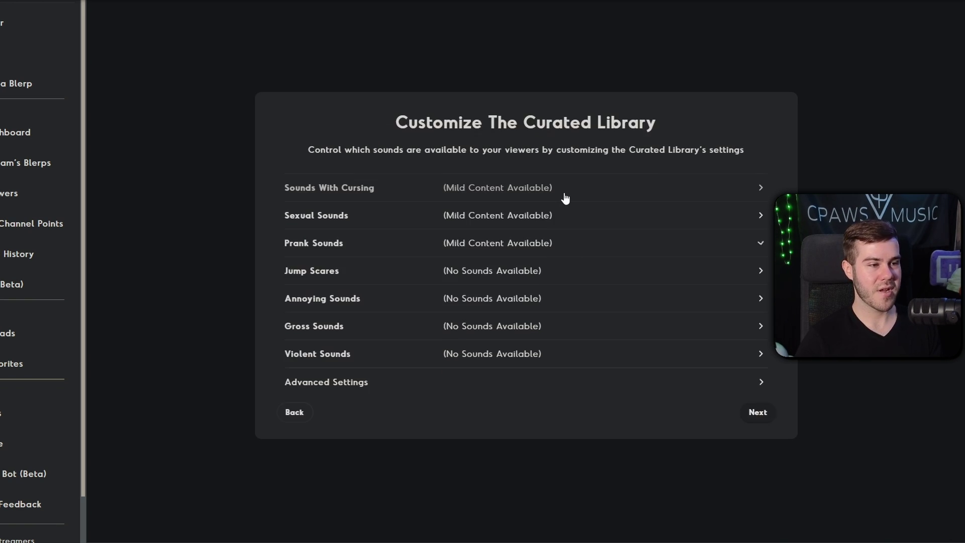
Set Jump Scares, Annoying, Gross and Violent sound categories to Mild Content.
click(492, 280)
drag(298, 287, 384, 286)
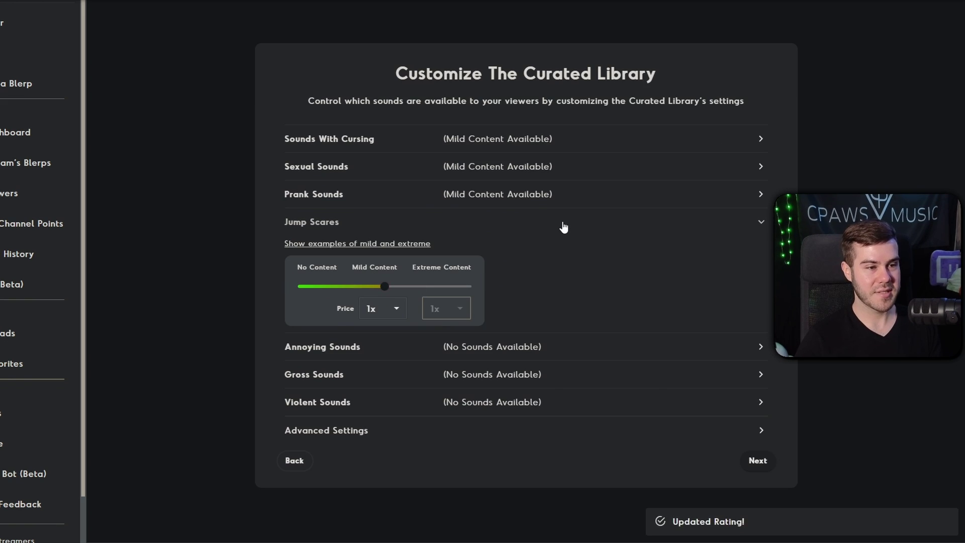
click(564, 227)
click(519, 304)
click(376, 315)
click(502, 303)
click(486, 328)
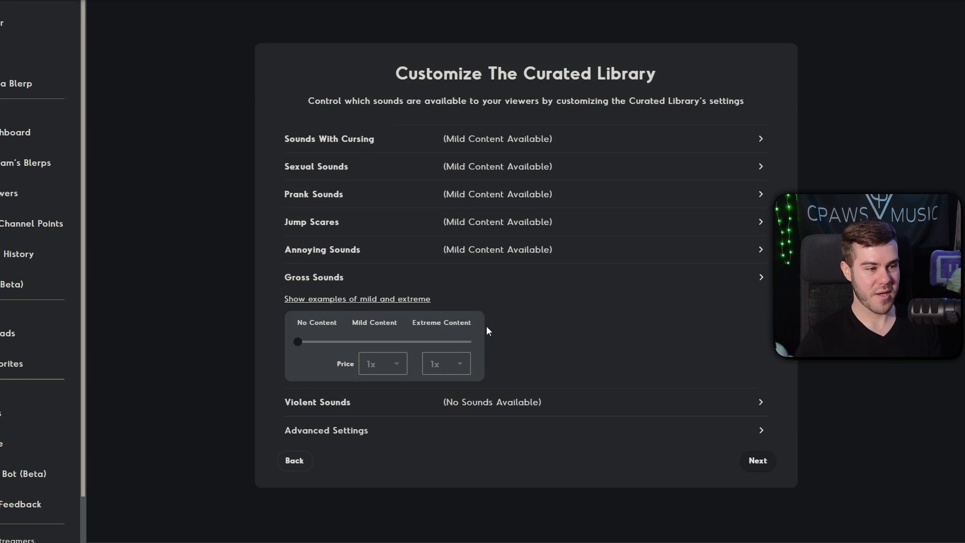
click(562, 288)
click(538, 304)
click(384, 369)
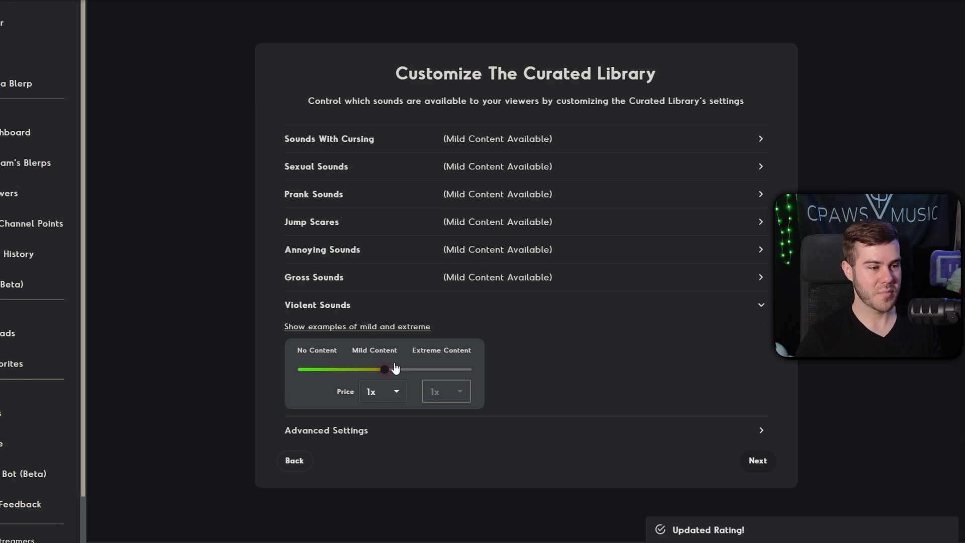
click(608, 314)
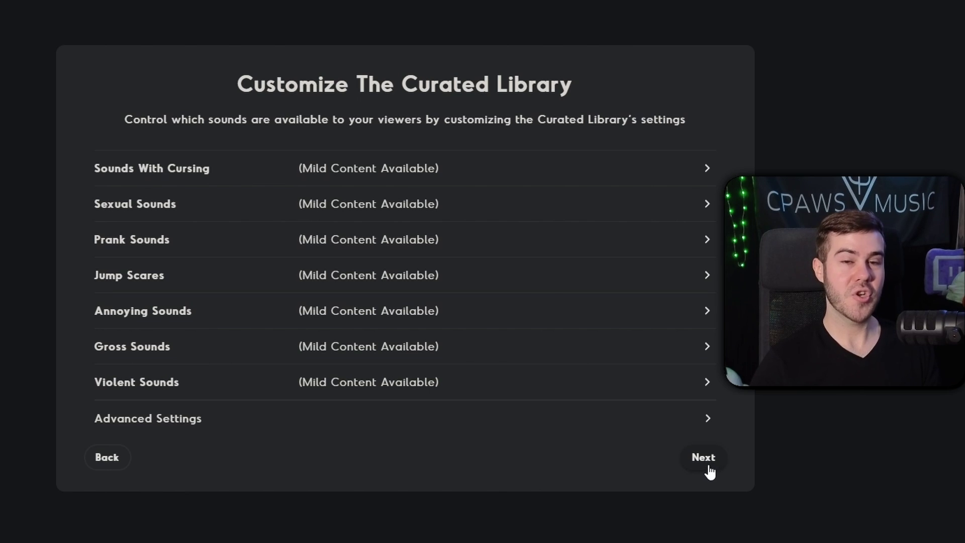
Continue past the Legacy Library page and finish the setup wizard.
click(709, 470)
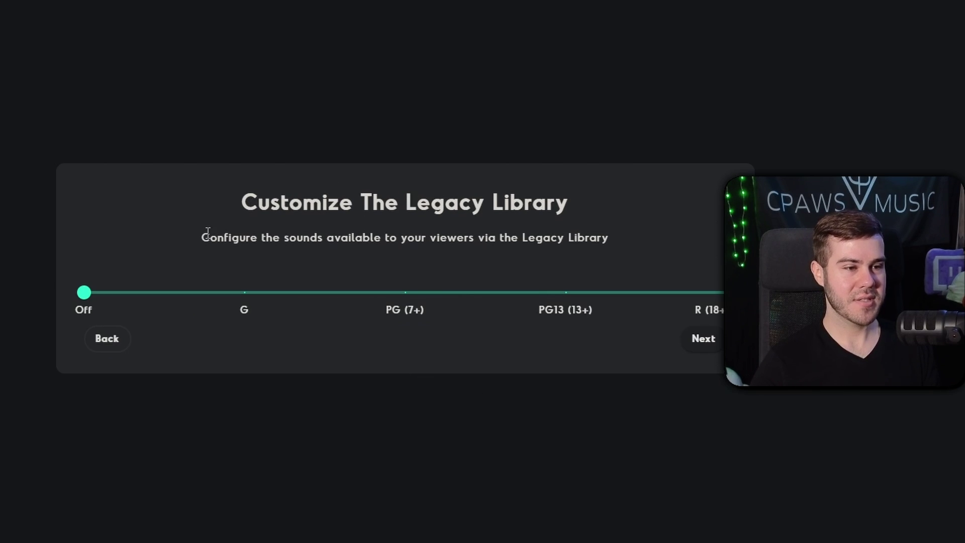
drag(208, 232, 523, 244)
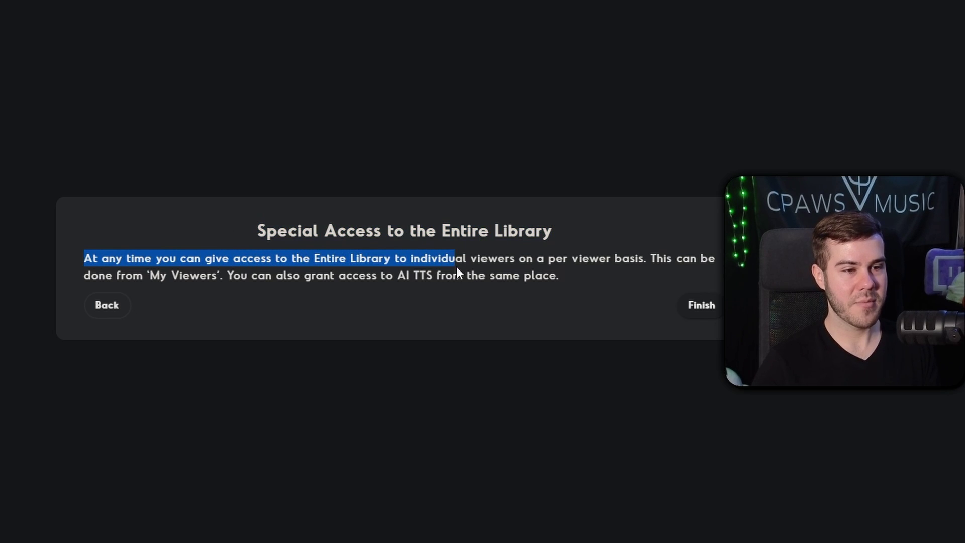
drag(460, 266, 473, 281)
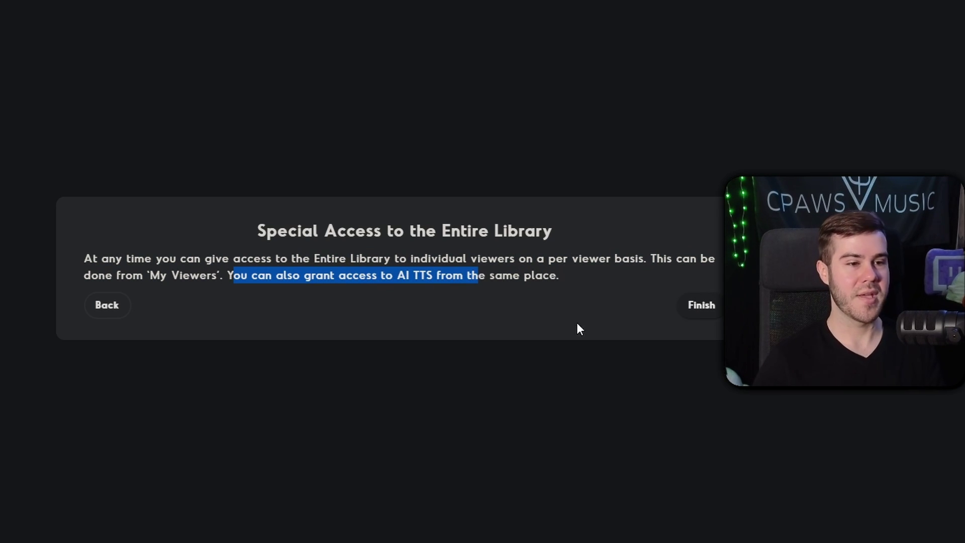
click(698, 308)
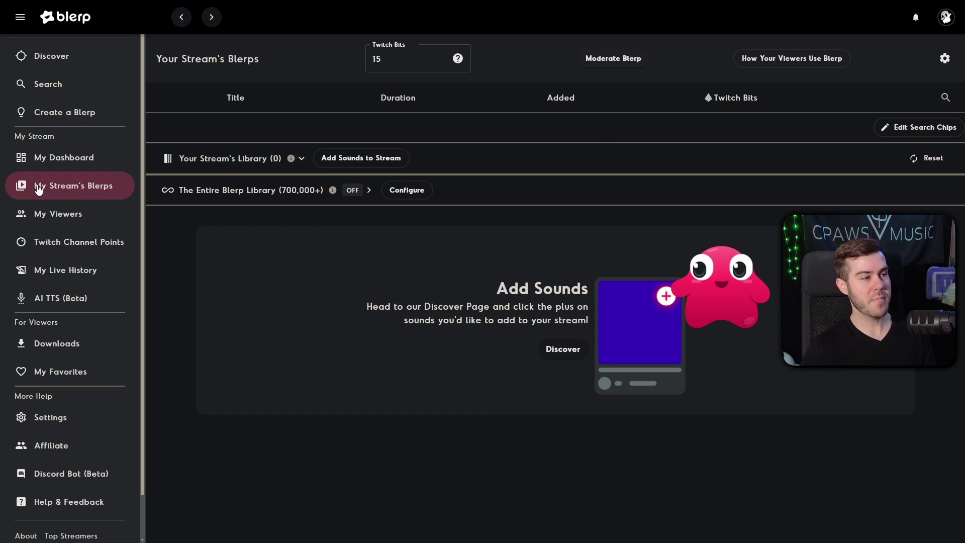
click(63, 162)
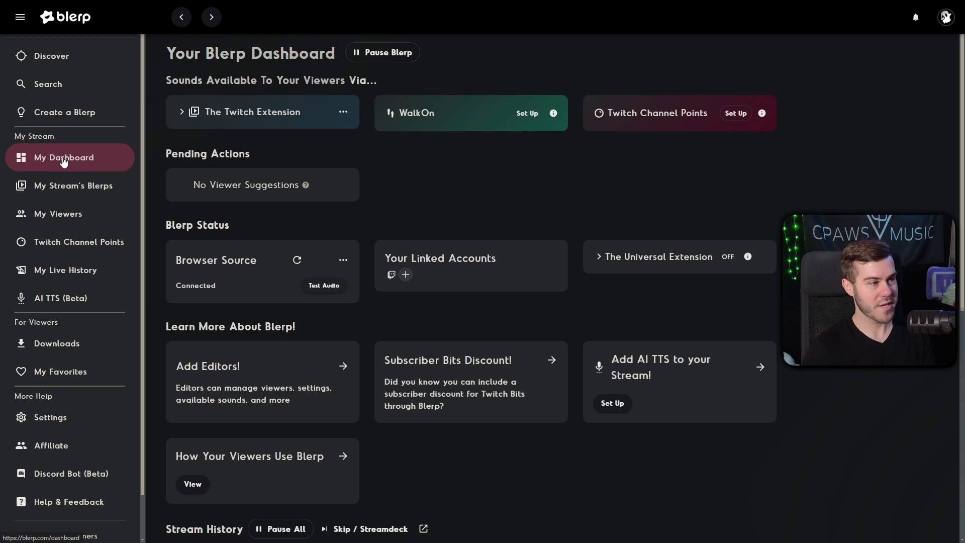
click(58, 193)
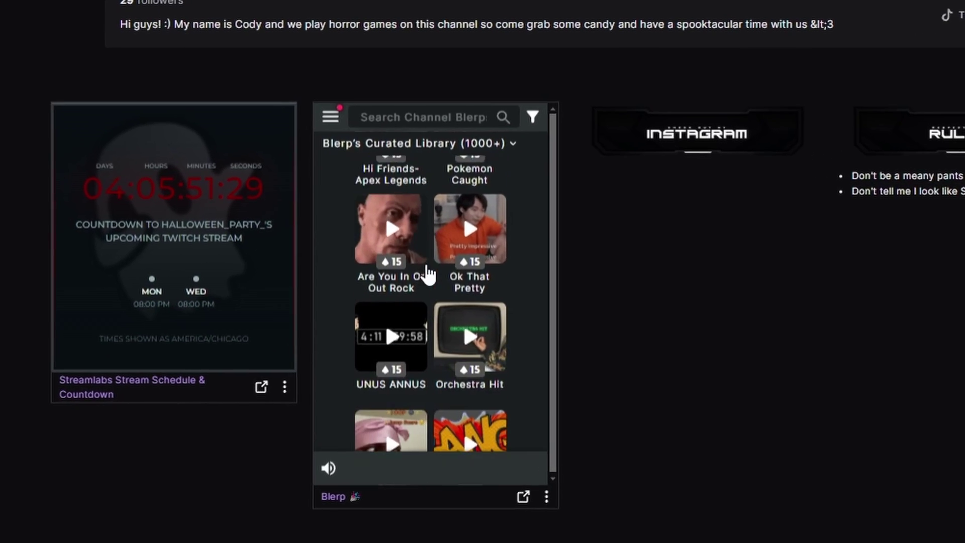
Search the Twitch Blerp panel for 'spongebob' and review the Blerp replay messages in chat.
scroll(427, 273, down, 10)
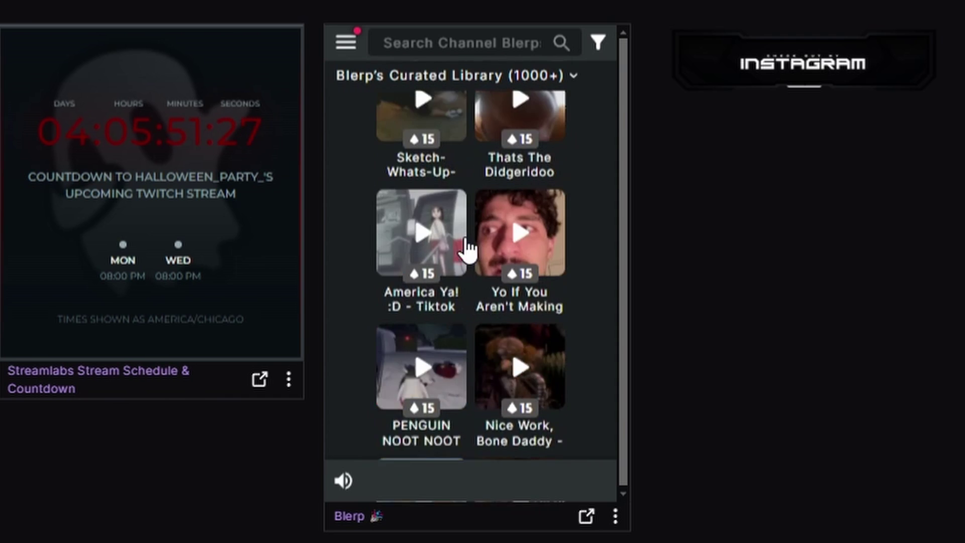
scroll(468, 248, up, 15)
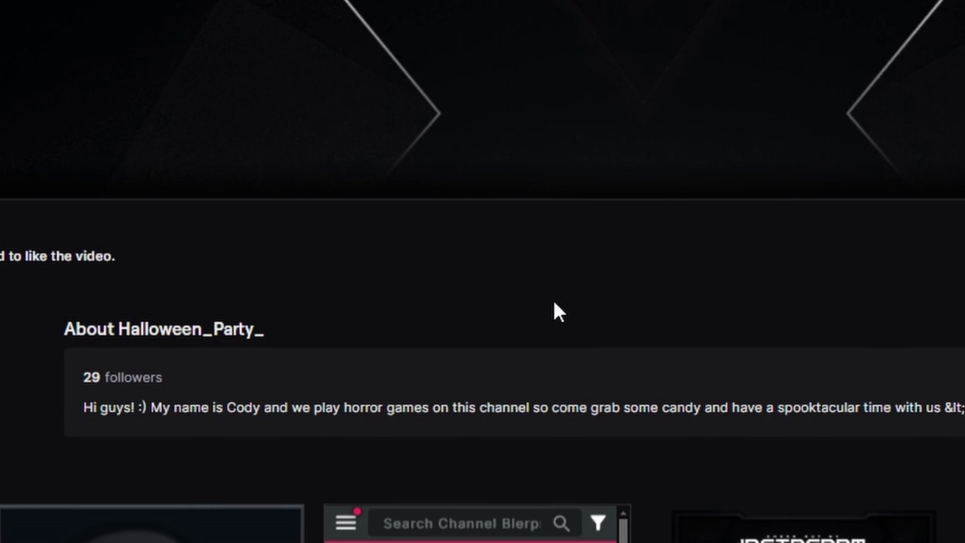
scroll(578, 301, down, 5)
click(468, 43)
text(spongebob)
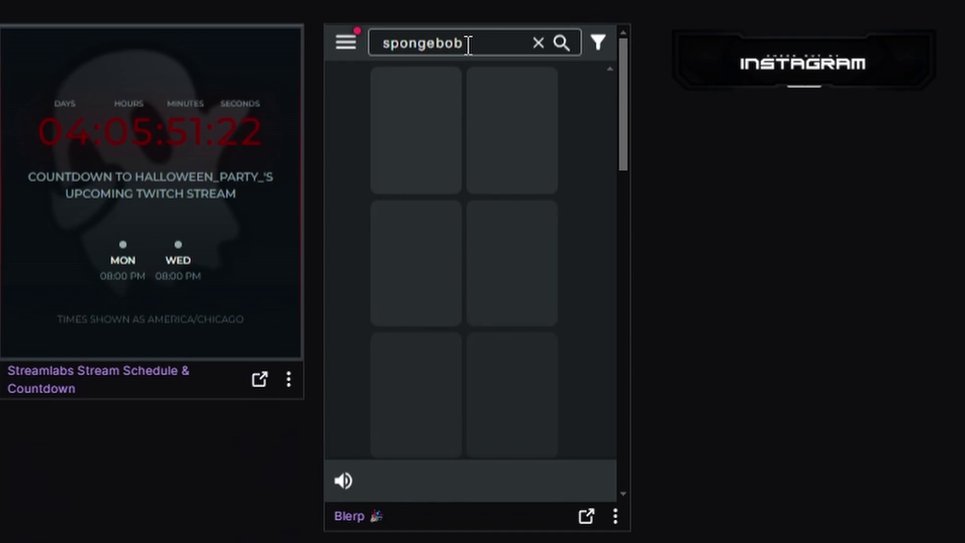
scroll(475, 282, down, 5)
scroll(475, 281, down, 8)
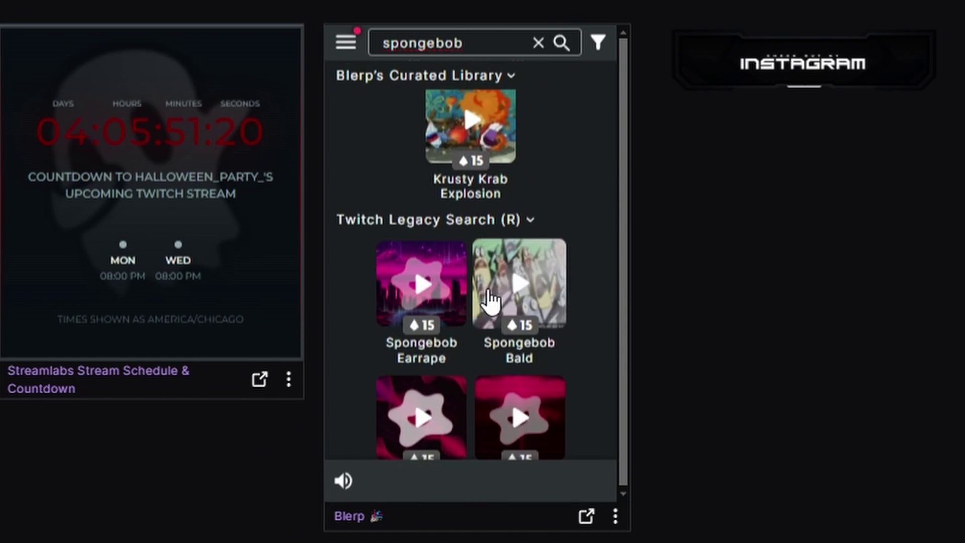
scroll(490, 302, up, 6)
scroll(489, 302, up, 5)
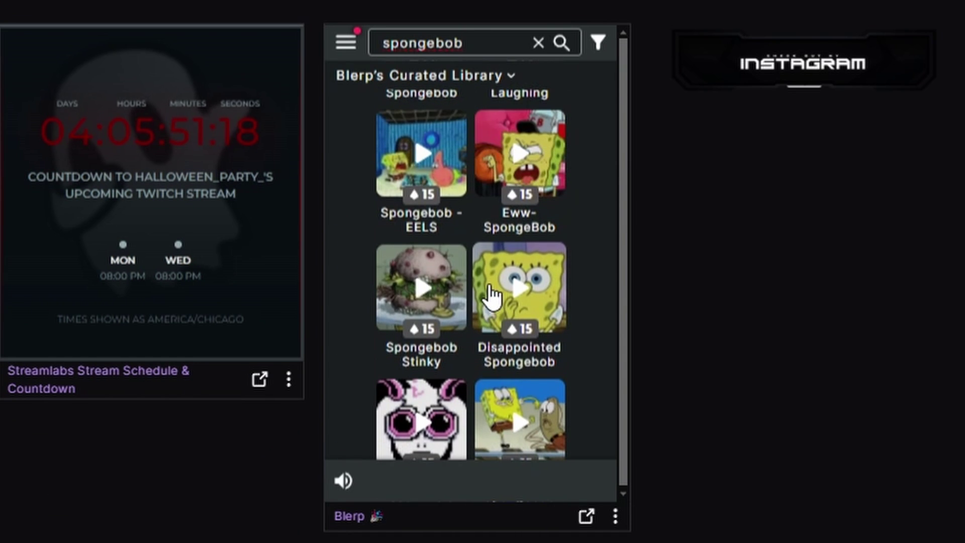
scroll(490, 297, up, 3)
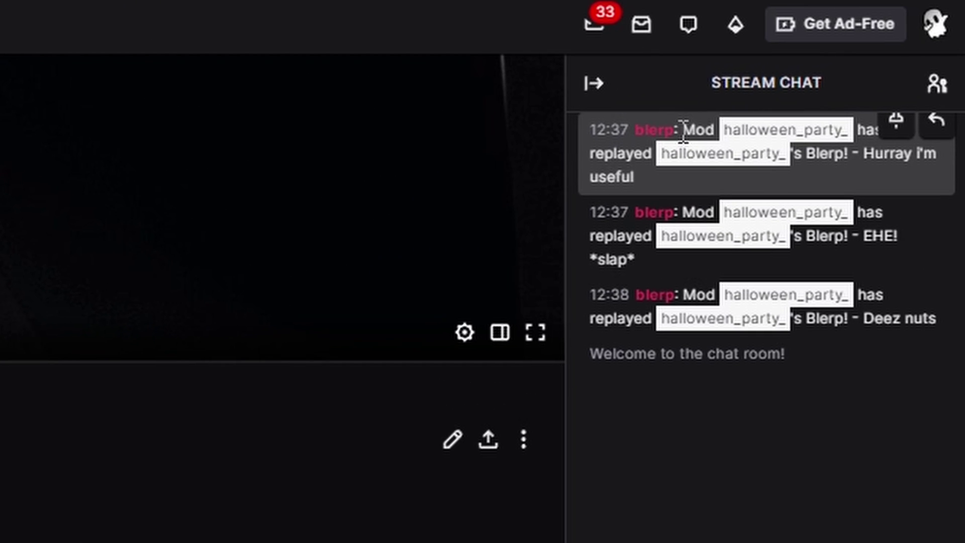
drag(683, 132, 942, 334)
click(907, 338)
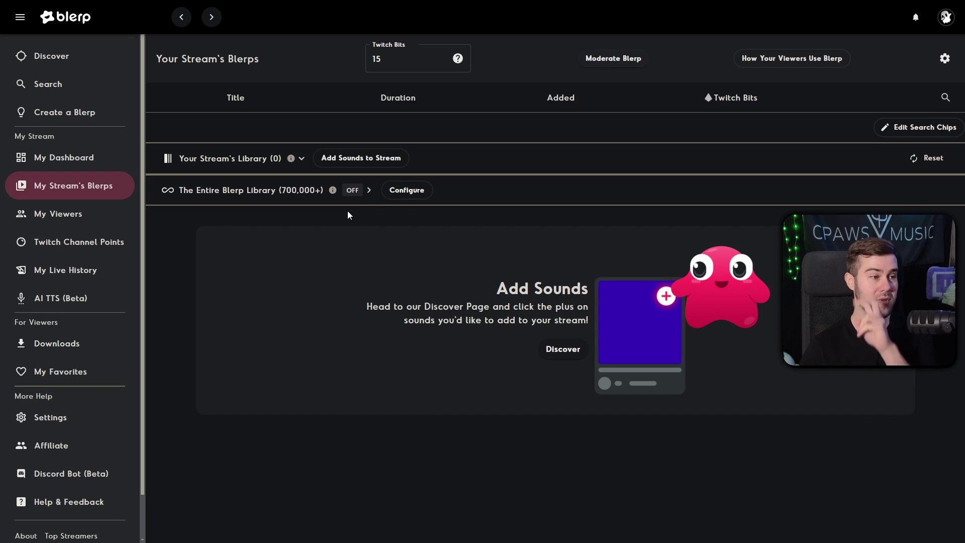
Add the Awoop Jumpscare sound from Trending Blerps to the My Stream library.
click(349, 160)
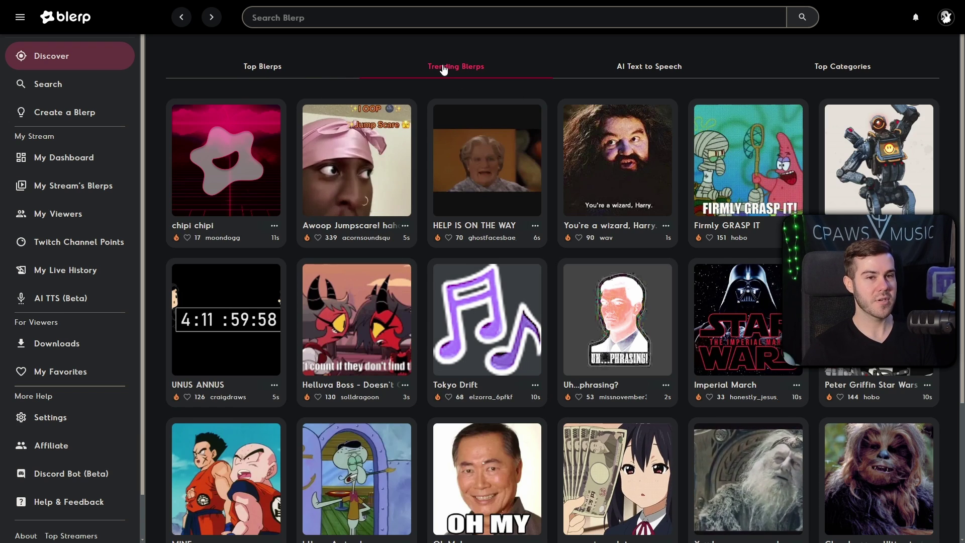
mouse_move(355, 162)
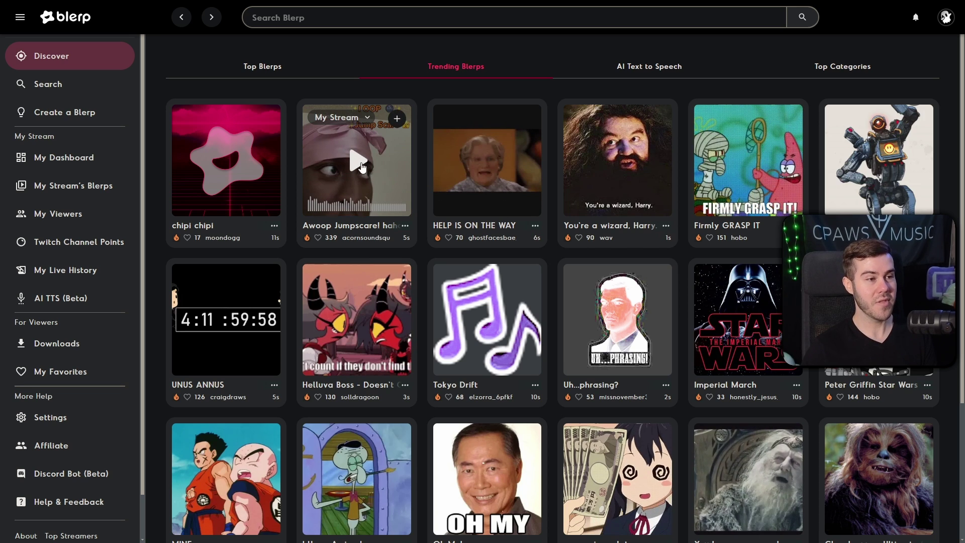
click(366, 117)
mouse_move(370, 206)
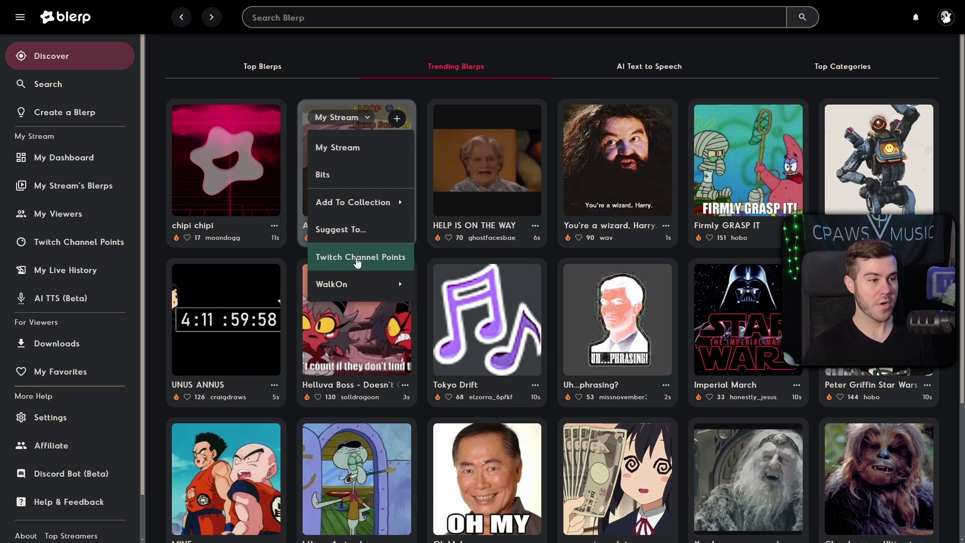
mouse_move(384, 291)
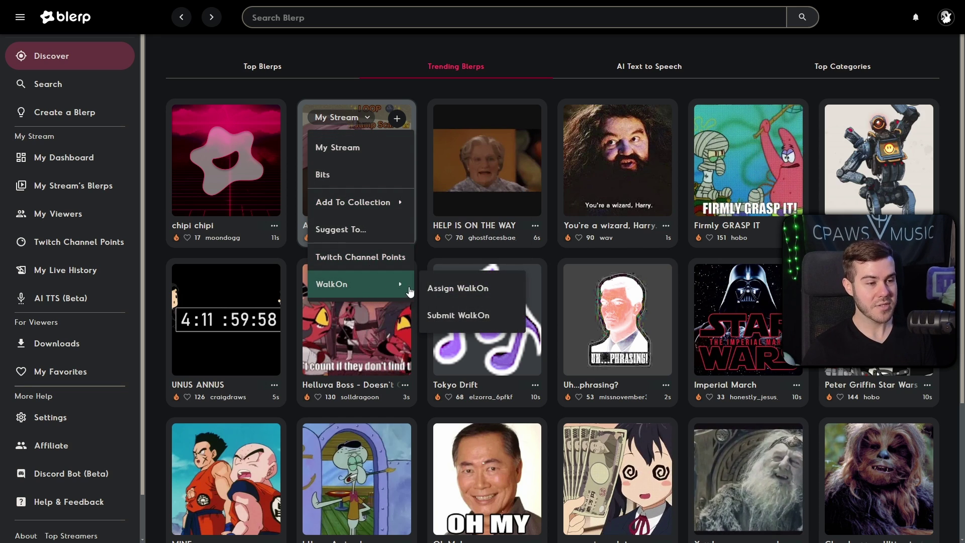
click(397, 121)
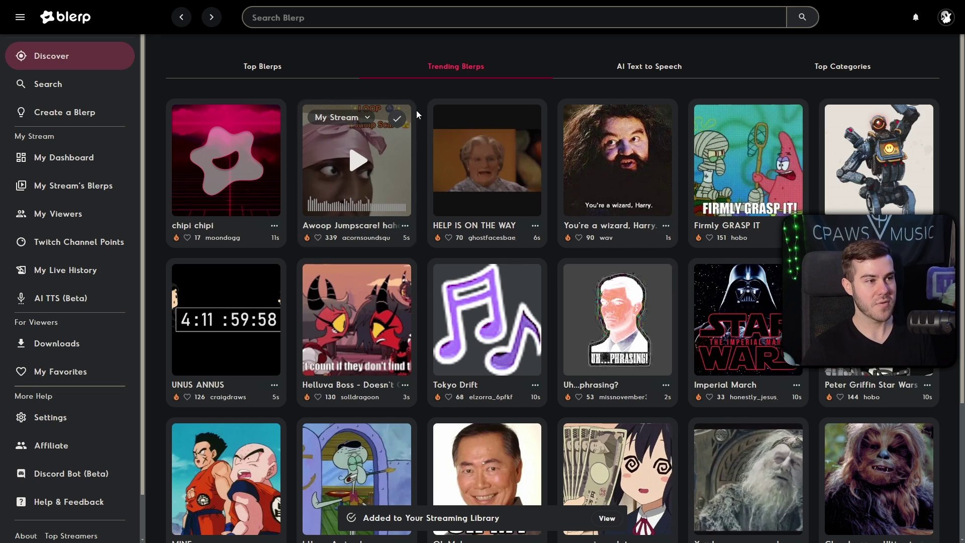
mouse_move(374, 113)
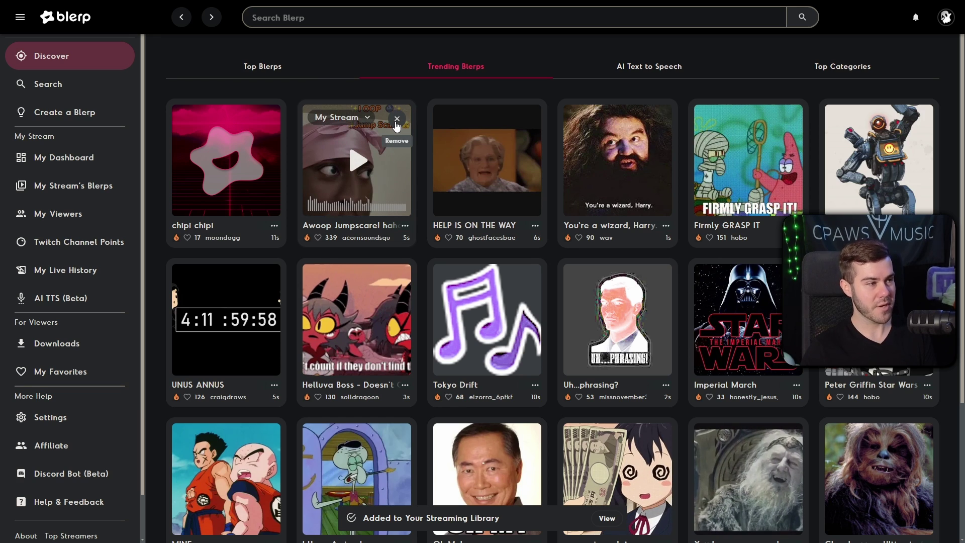
Open My Stream's Blerps to confirm Awoop Jumpscare is listed, 4.7s at 15 Bits.
click(80, 187)
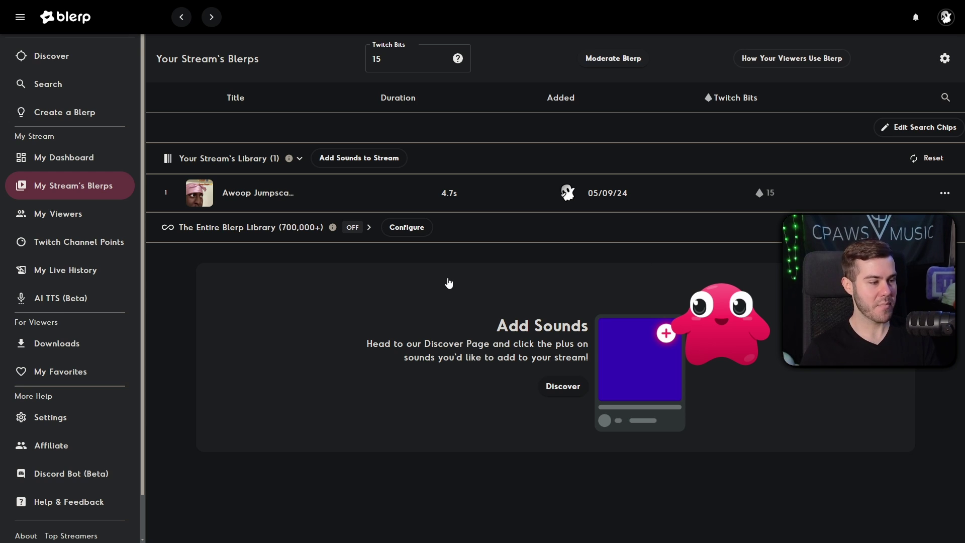
scroll(66, 455, down, 2)
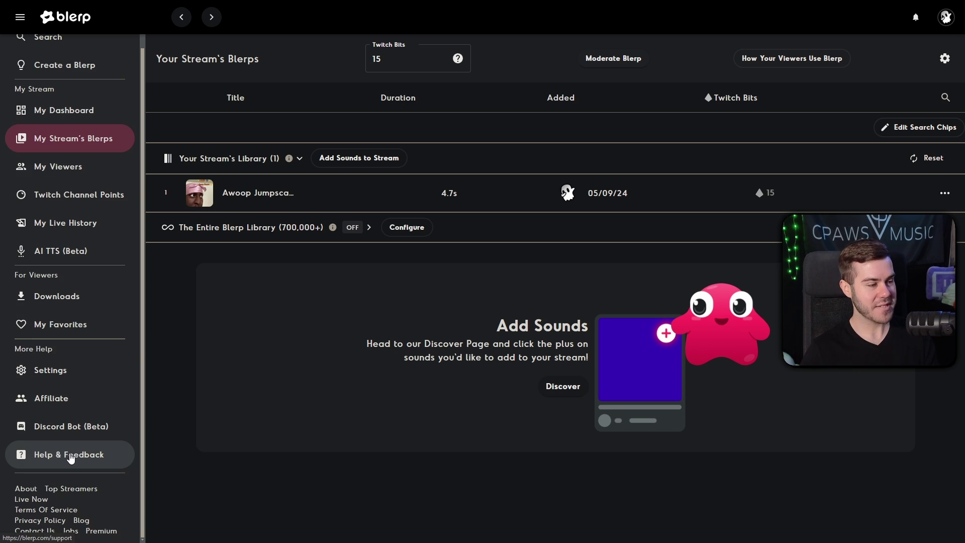
Go to Help & Feedback to see the Discord Server link and Contact Us options.
click(70, 458)
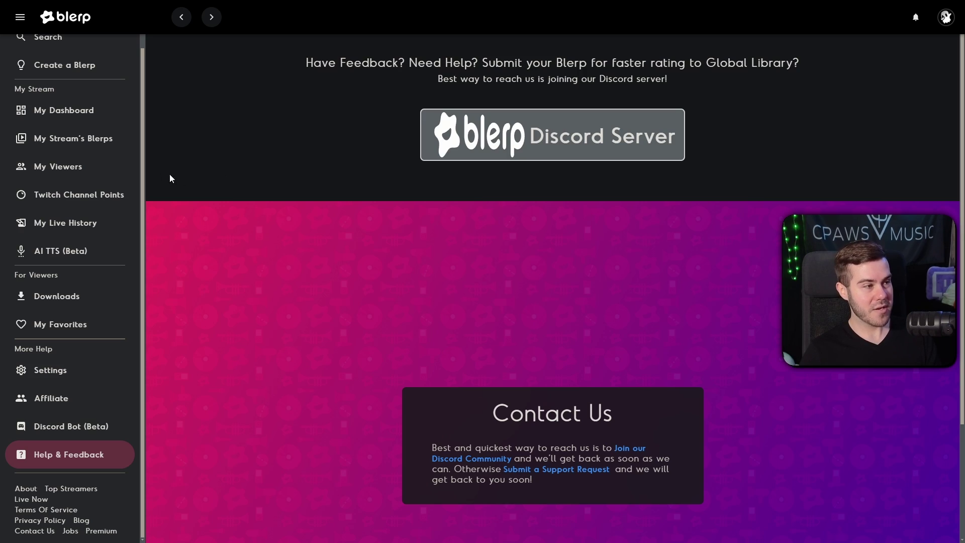
Go back to the Blerp dashboard and open the WalkOn card's settings.
click(93, 115)
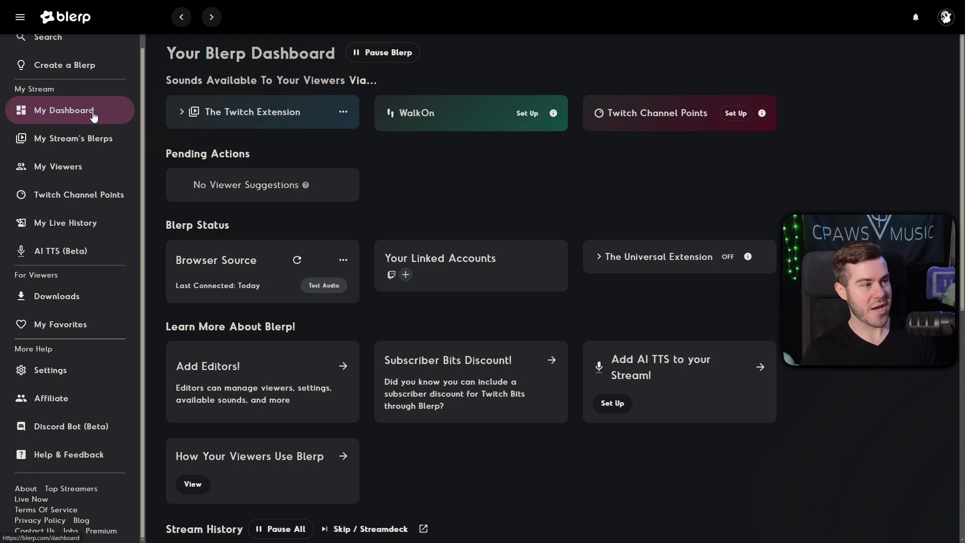
click(182, 114)
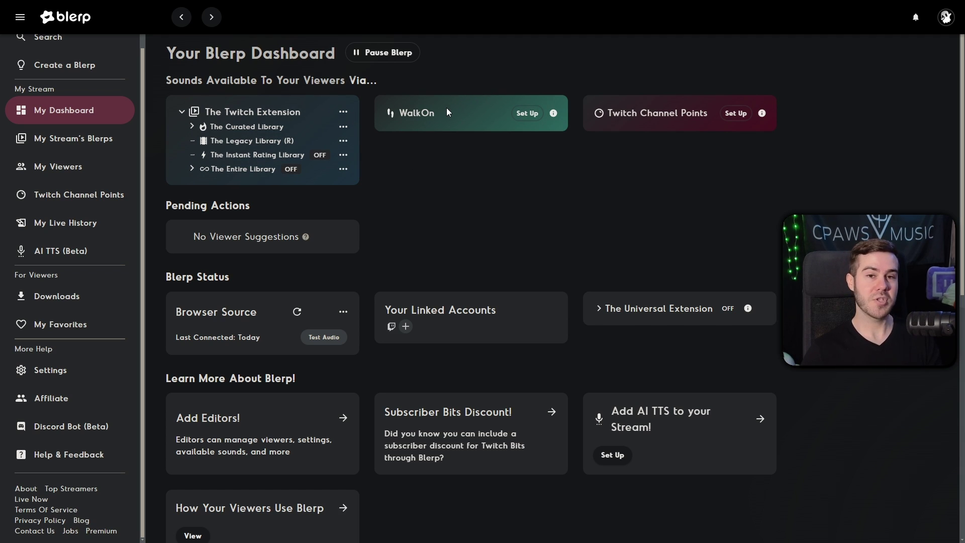
drag(399, 114, 433, 114)
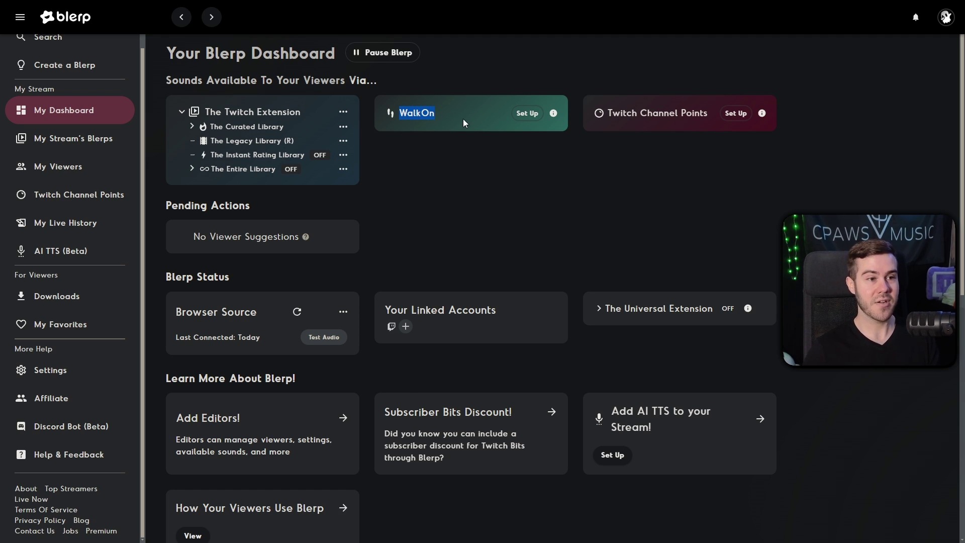
click(527, 113)
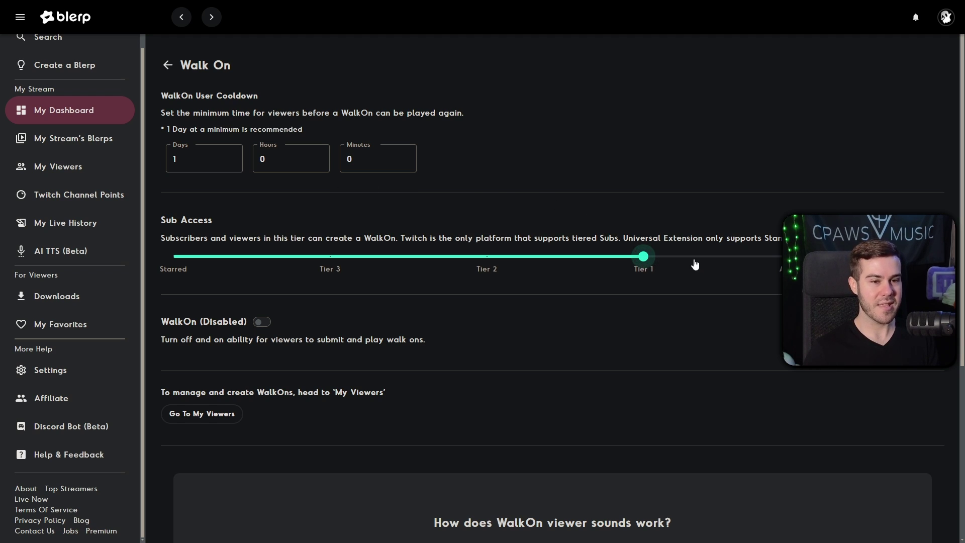
Set WalkOn Sub Access to All Viewers and switch WalkOns on.
click(800, 257)
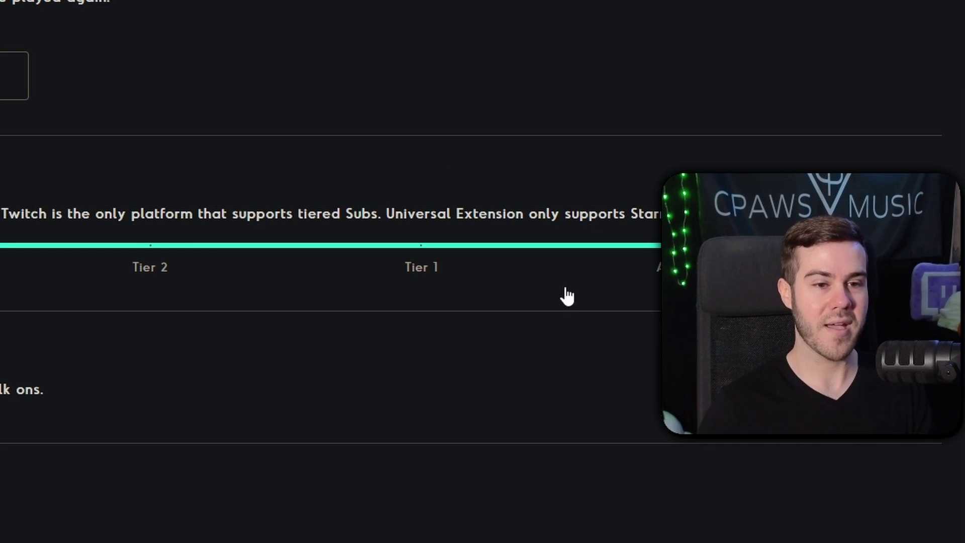
scroll(516, 252, down, 2)
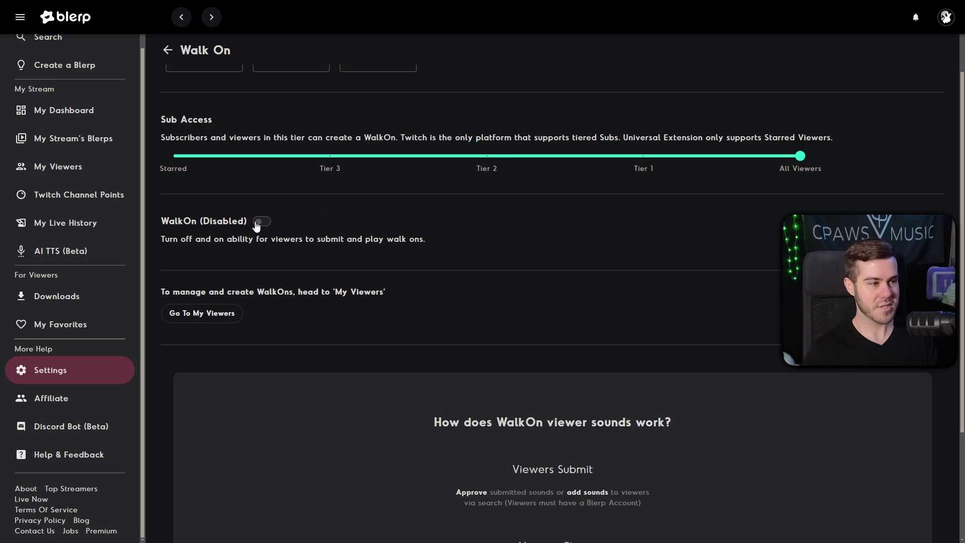
click(258, 222)
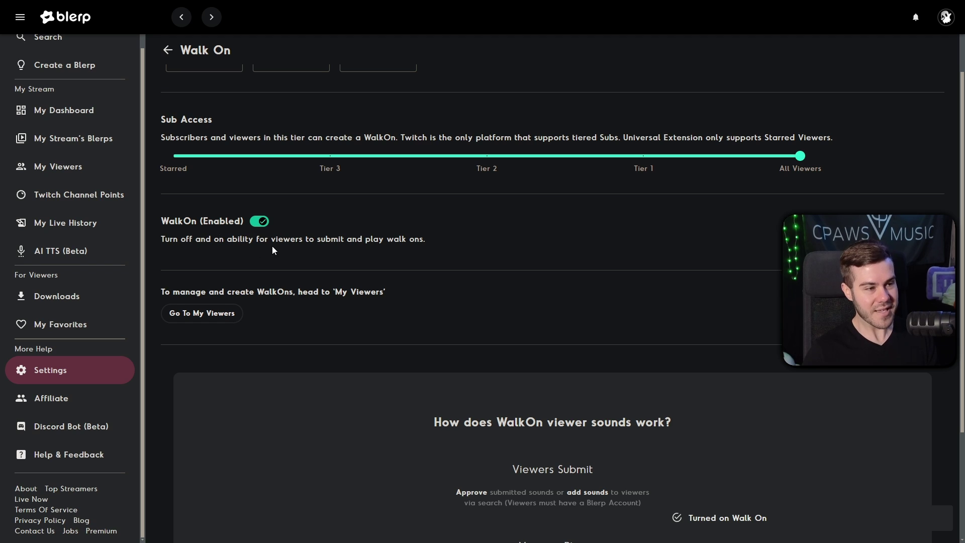
drag(213, 239, 351, 239)
click(365, 241)
Review the WalkOn explanation and the Viewers Submit section on how viewers send sounds.
scroll(385, 254, down, 2)
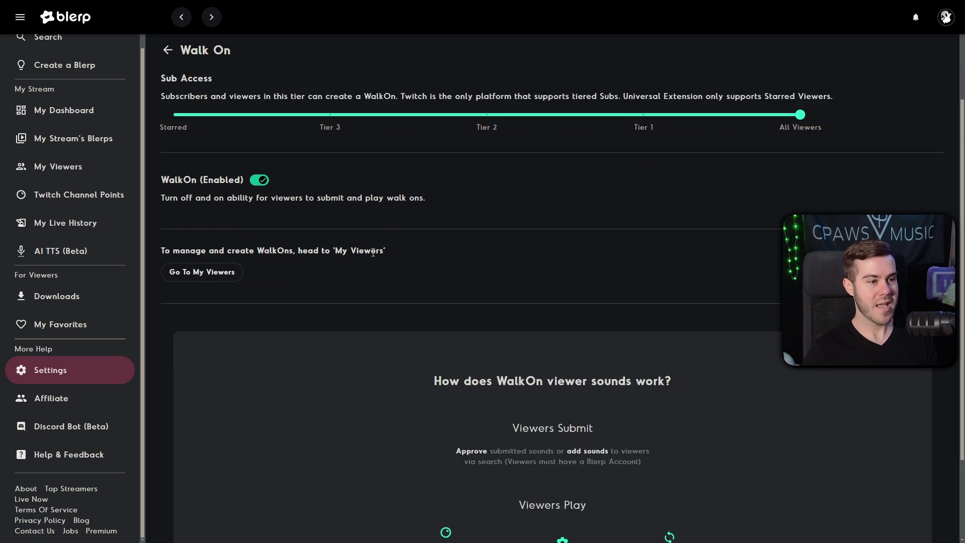
scroll(402, 242, down, 1)
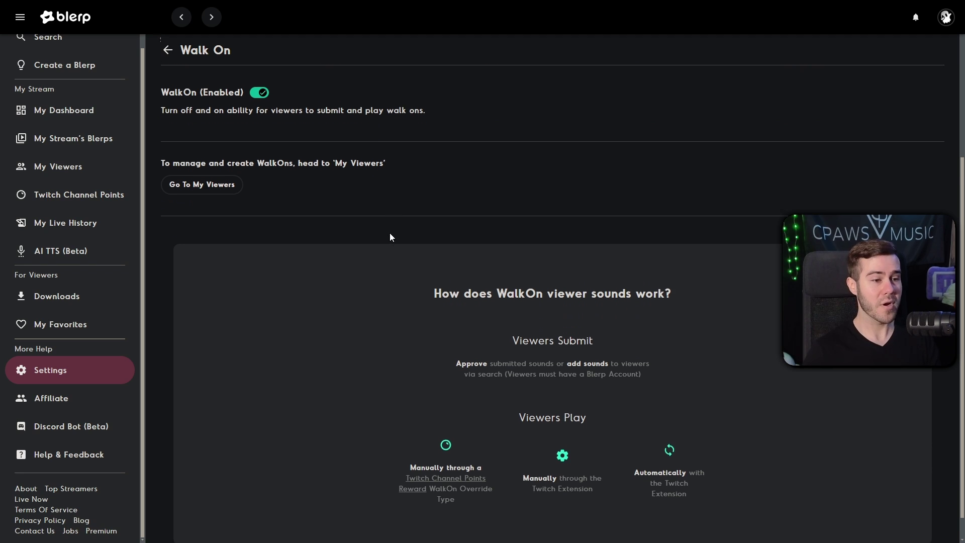
drag(443, 266, 673, 265)
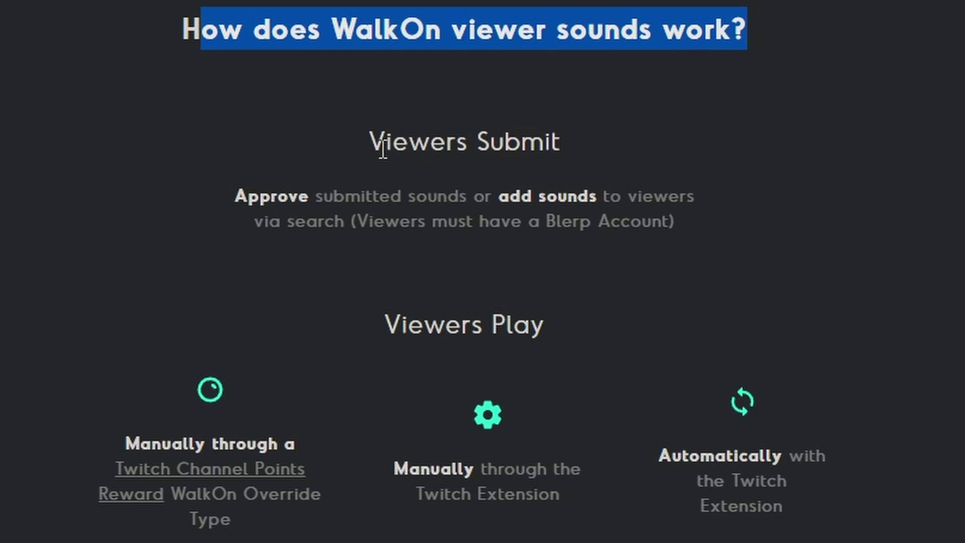
drag(372, 147, 565, 143)
drag(233, 201, 355, 231)
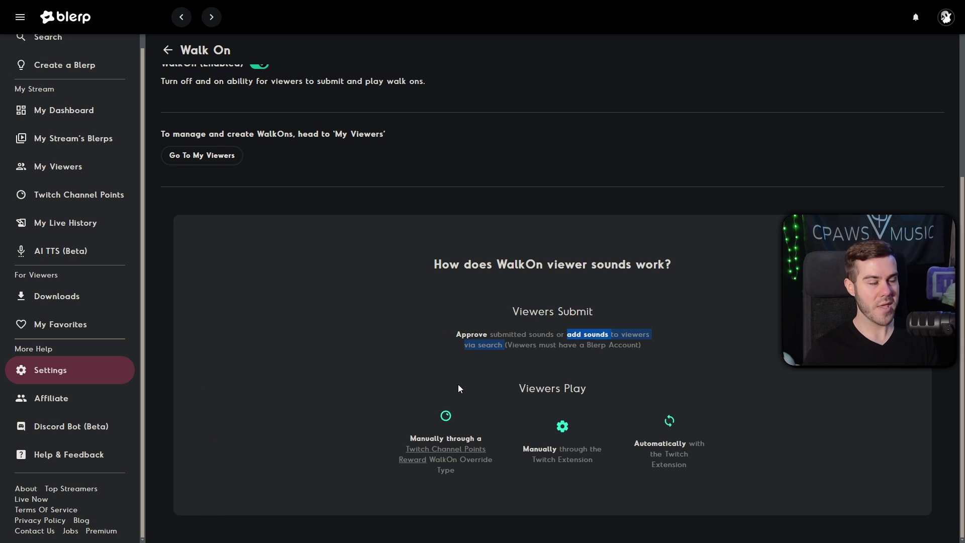
scroll(343, 258, up, 3)
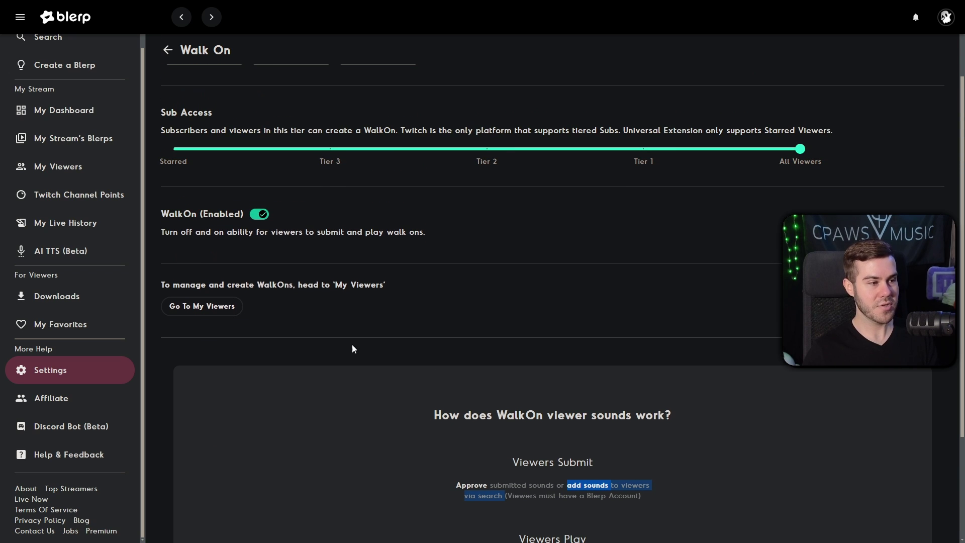
Set up the My Viewers management dashboard with its filter left on All Viewers.
click(204, 308)
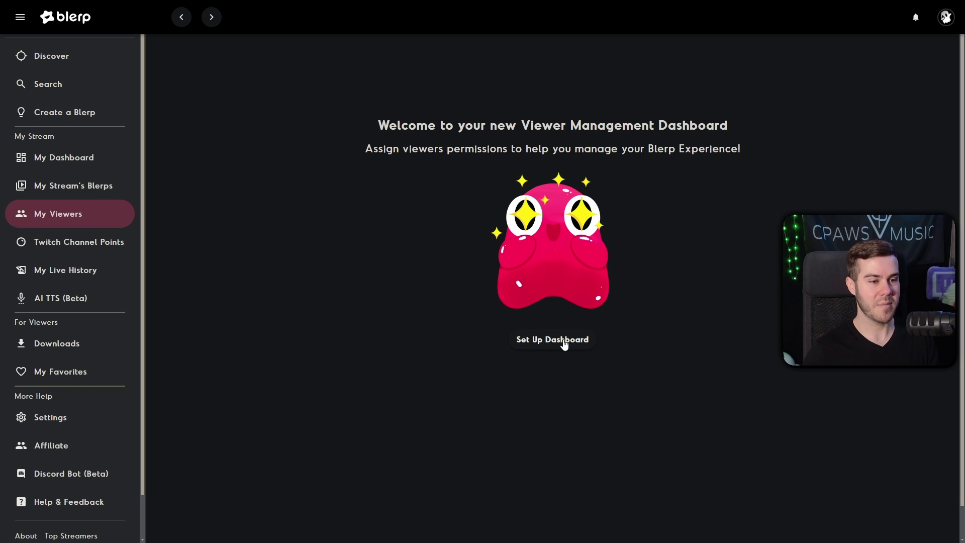
click(553, 339)
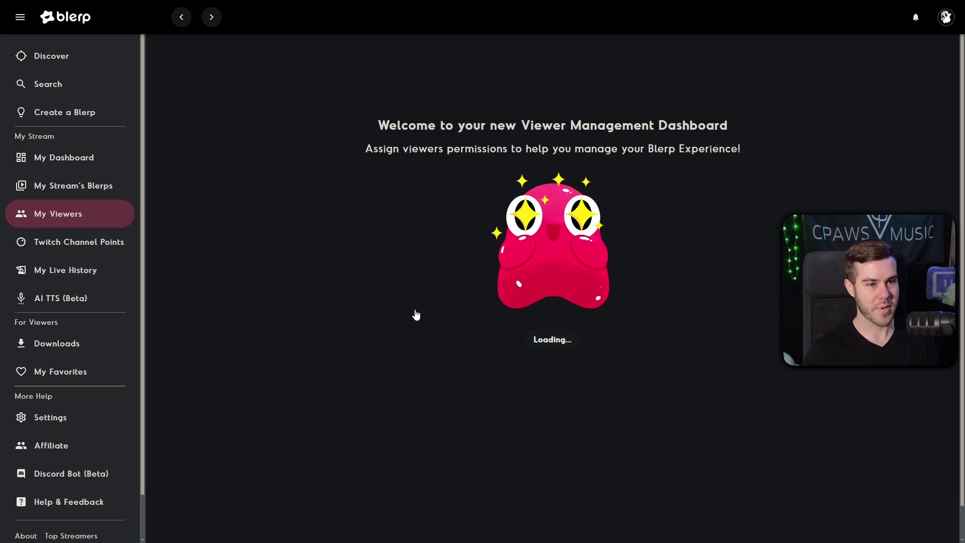
click(408, 62)
click(413, 93)
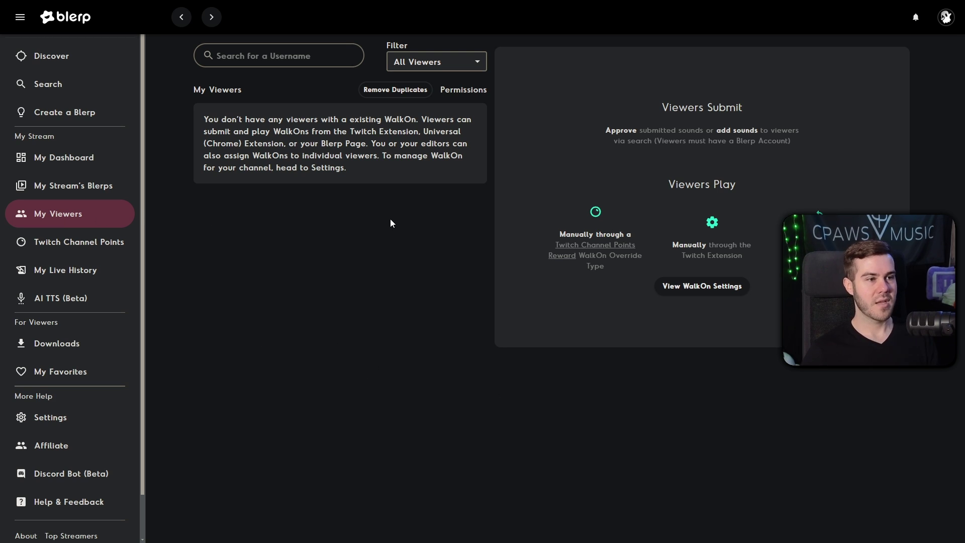
mouse_move(421, 119)
mouse_down()
mouse_move(452, 132)
mouse_move(279, 133)
mouse_move(419, 133)
mouse_up()
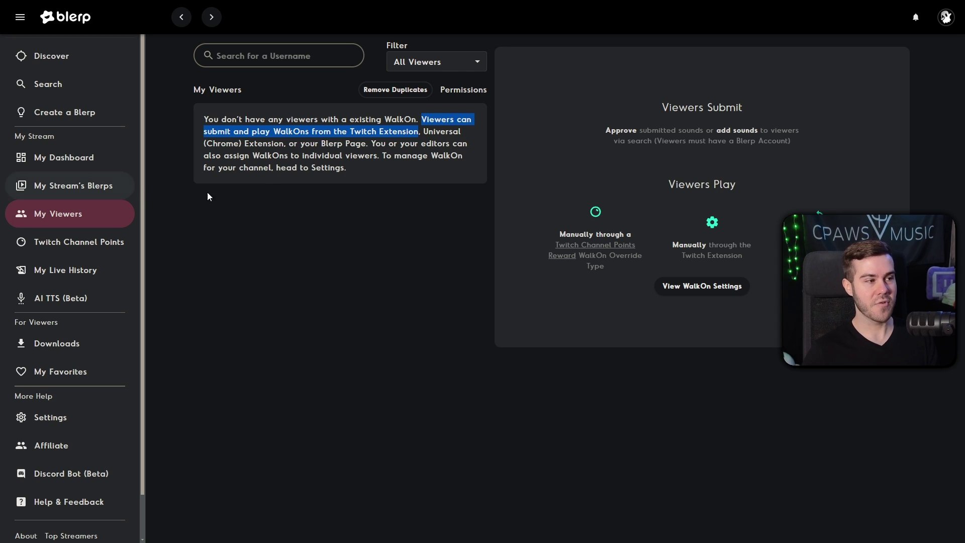
click(294, 274)
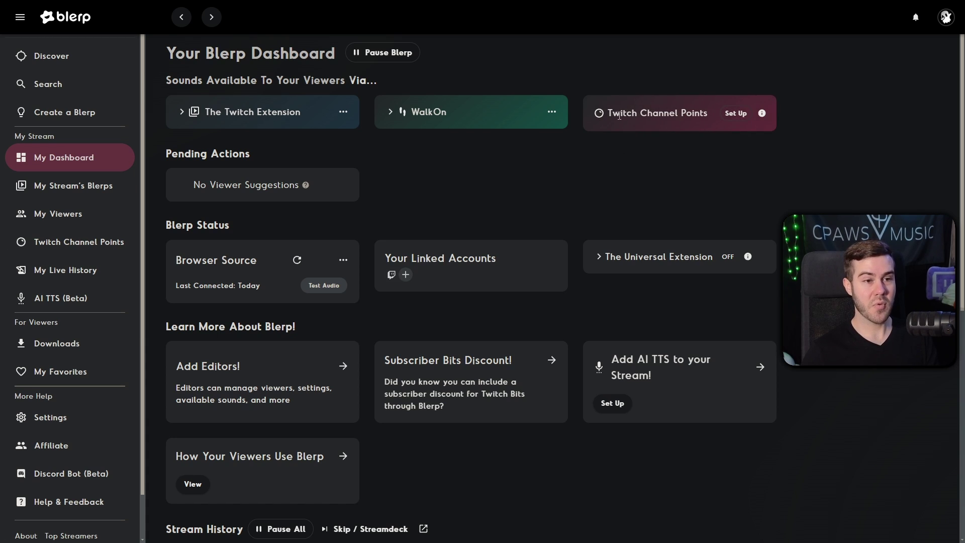
Open Twitch Channel Points, showing 38/50 reward slots taken and the affiliate/partner notice.
drag(619, 116, 708, 113)
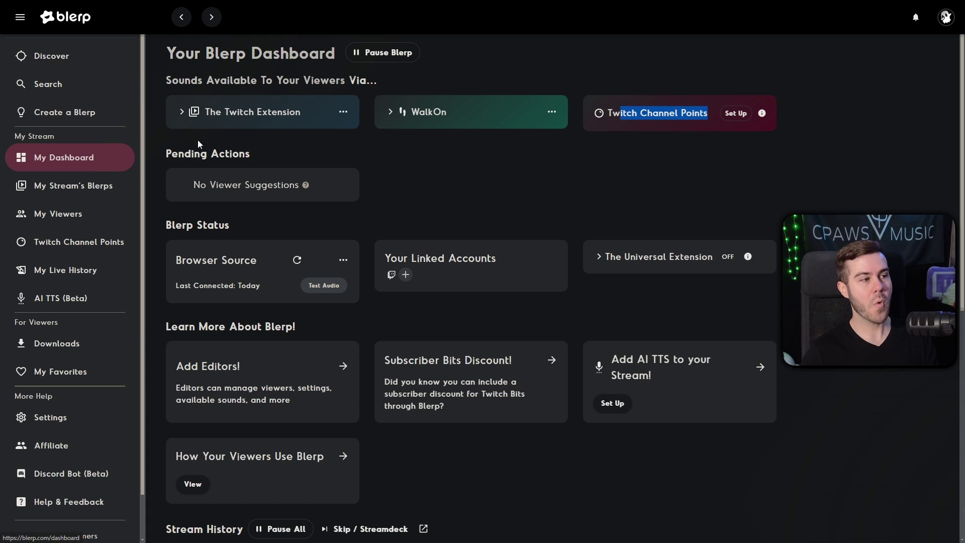
click(60, 244)
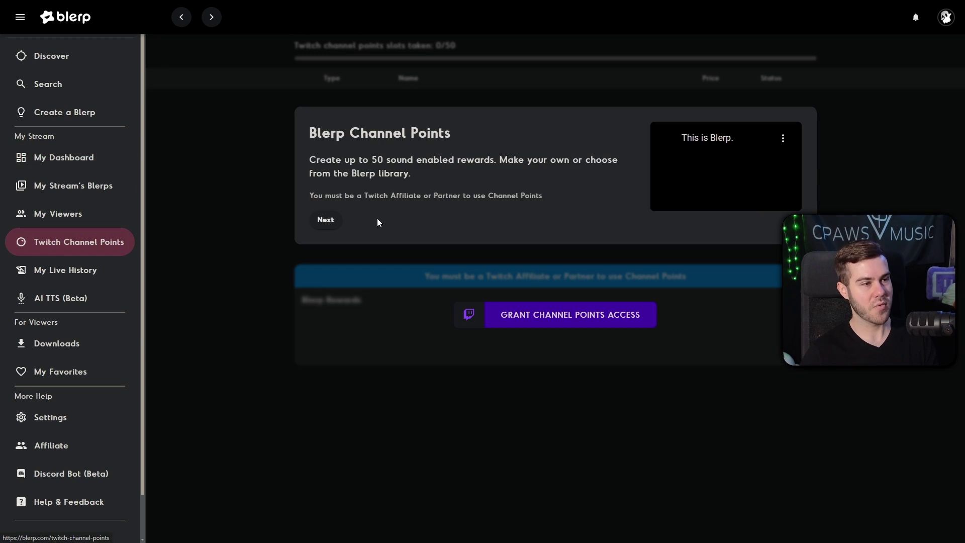
drag(318, 195, 542, 194)
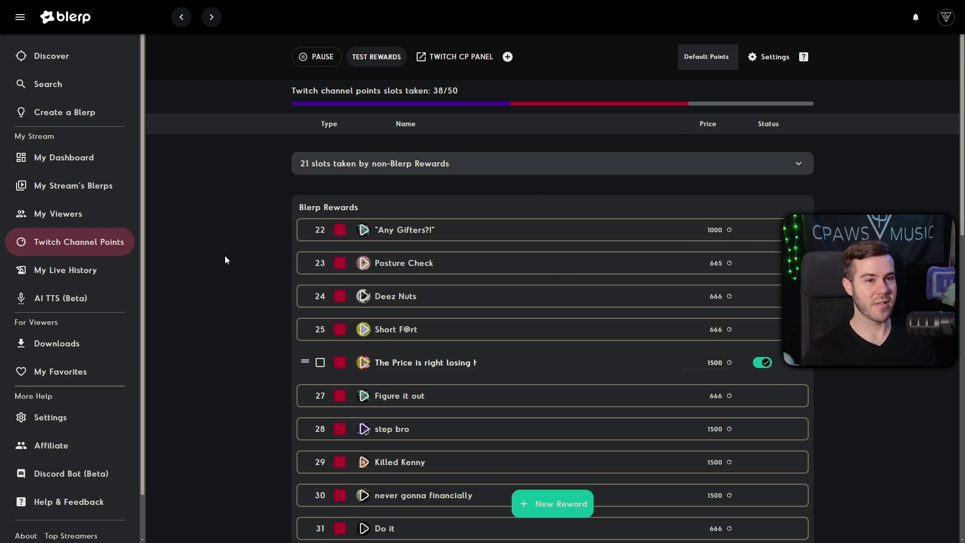
scroll(231, 270, down, 4)
scroll(242, 291, up, 4)
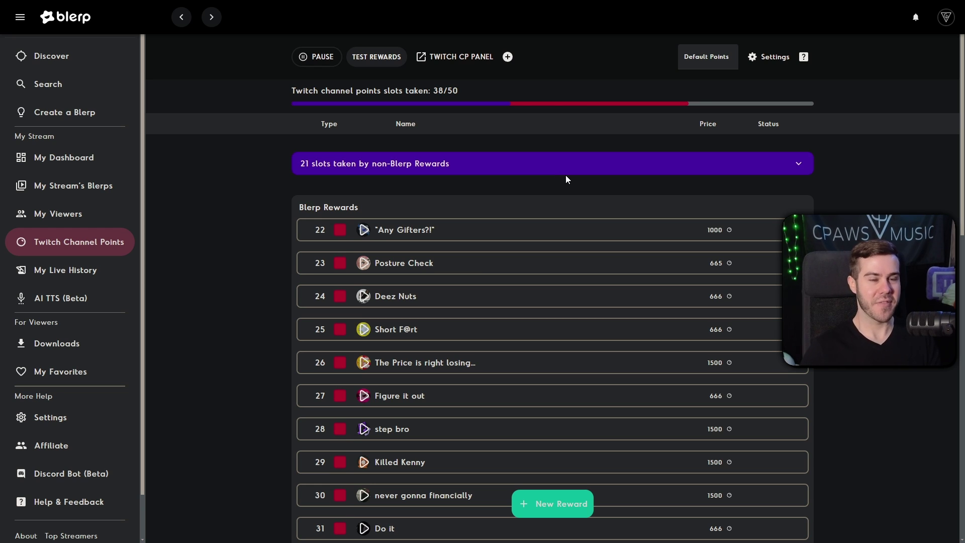
Add Firmly GRASP IT as a single-sound channel point reward priced at 1.
click(556, 507)
click(559, 475)
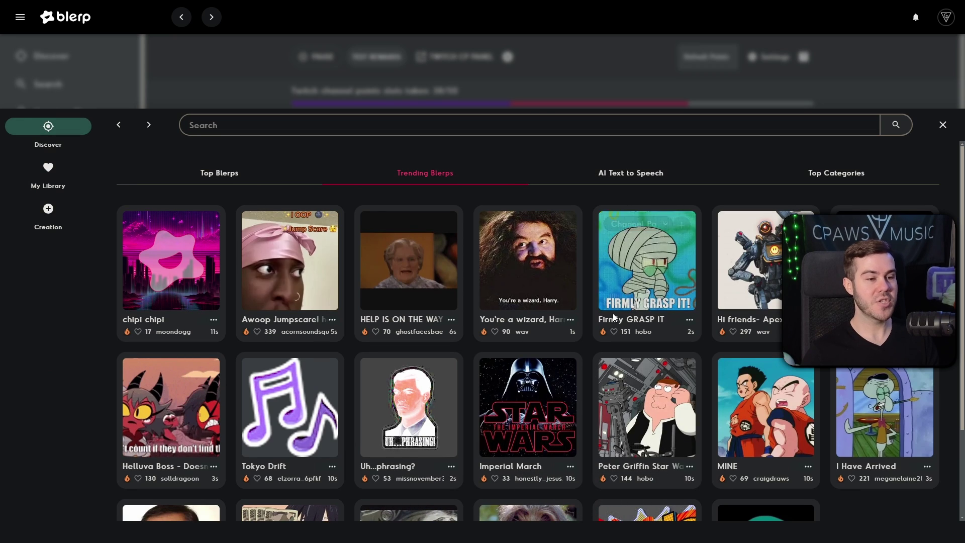
mouse_move(623, 262)
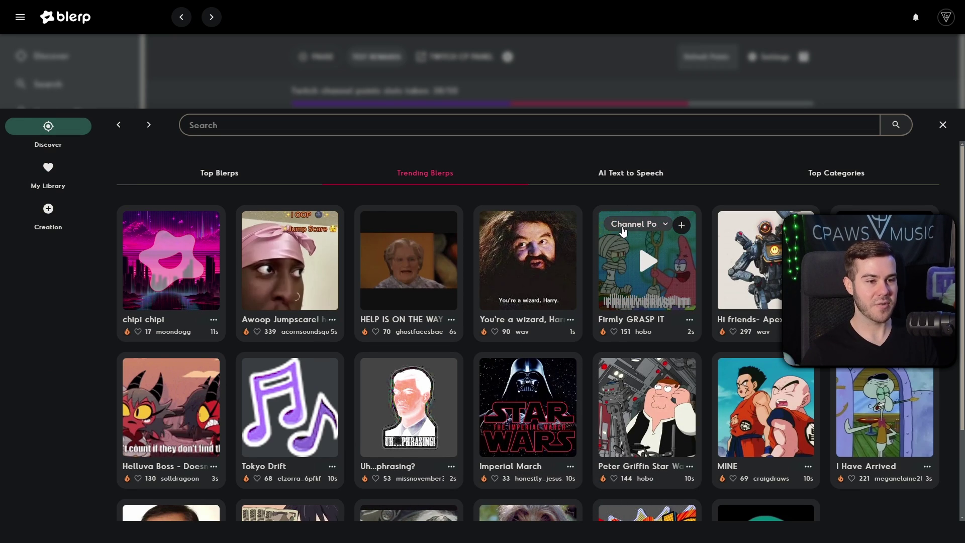
click(634, 226)
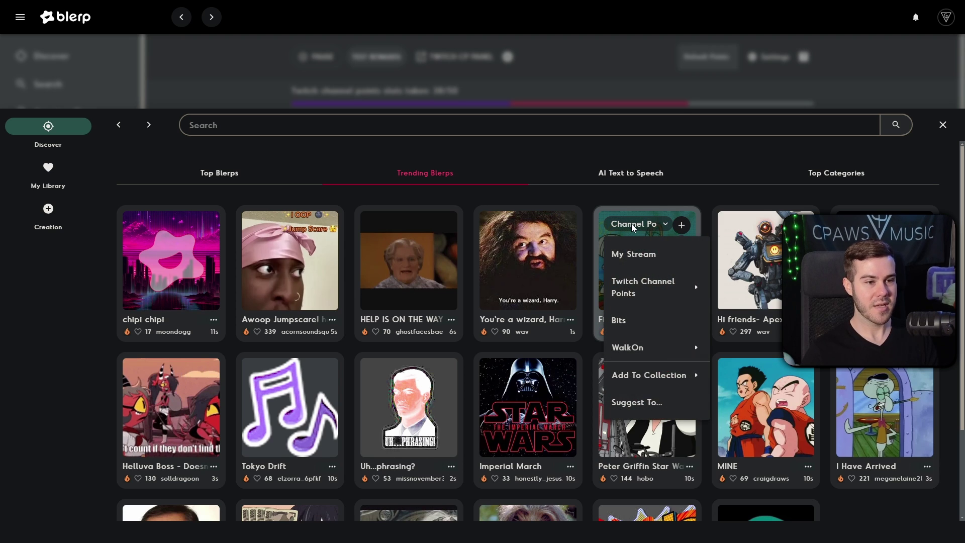
click(631, 224)
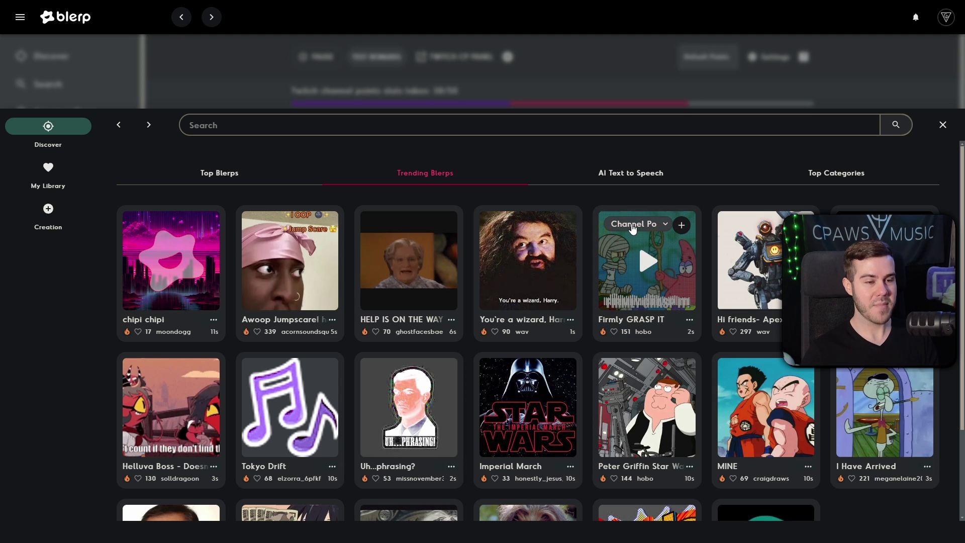
click(682, 227)
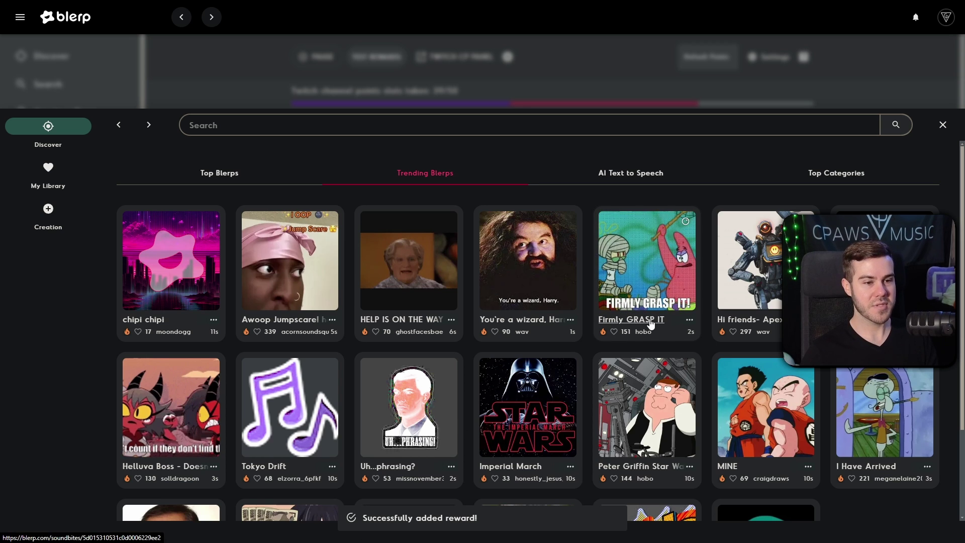
click(942, 125)
Delete the newly added Firmly GRASP IT reward row.
mouse_move(429, 226)
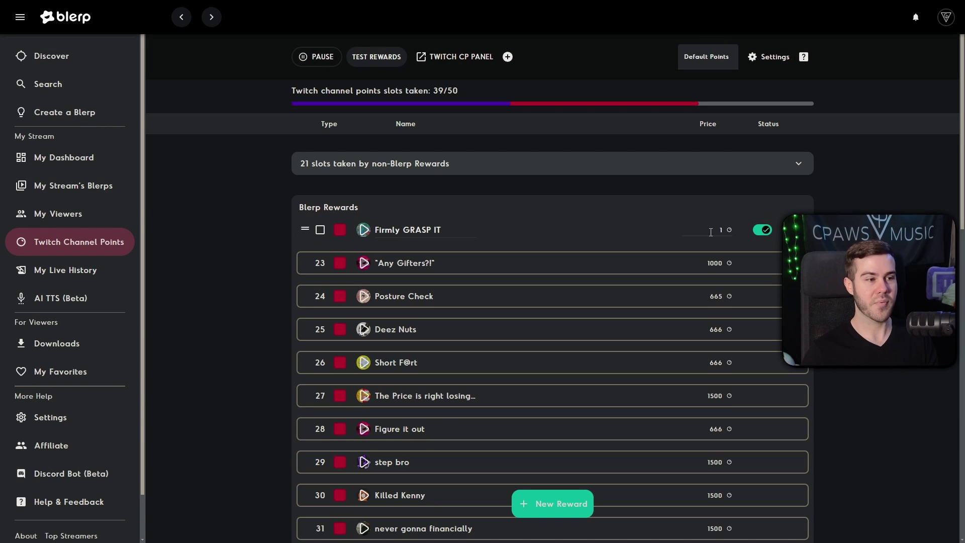
click(764, 232)
click(761, 230)
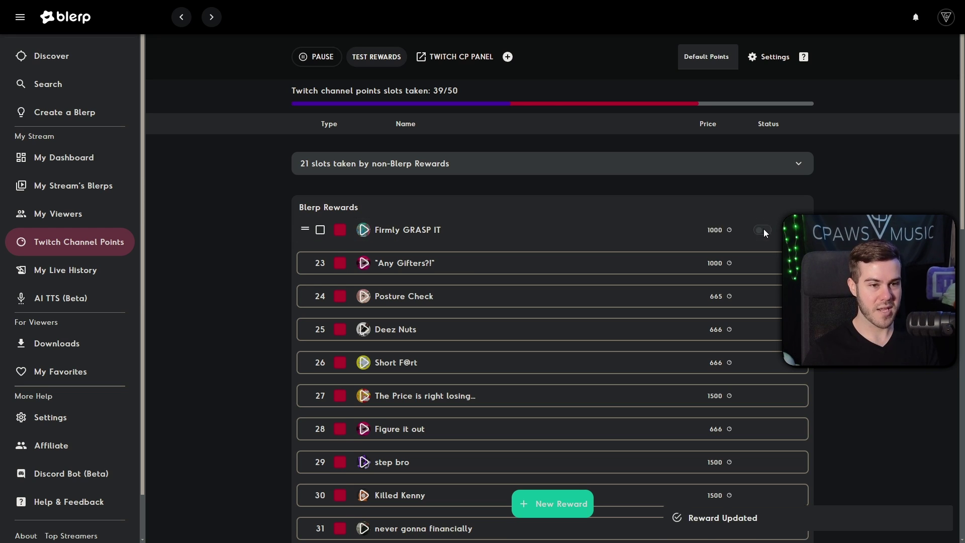
click(763, 230)
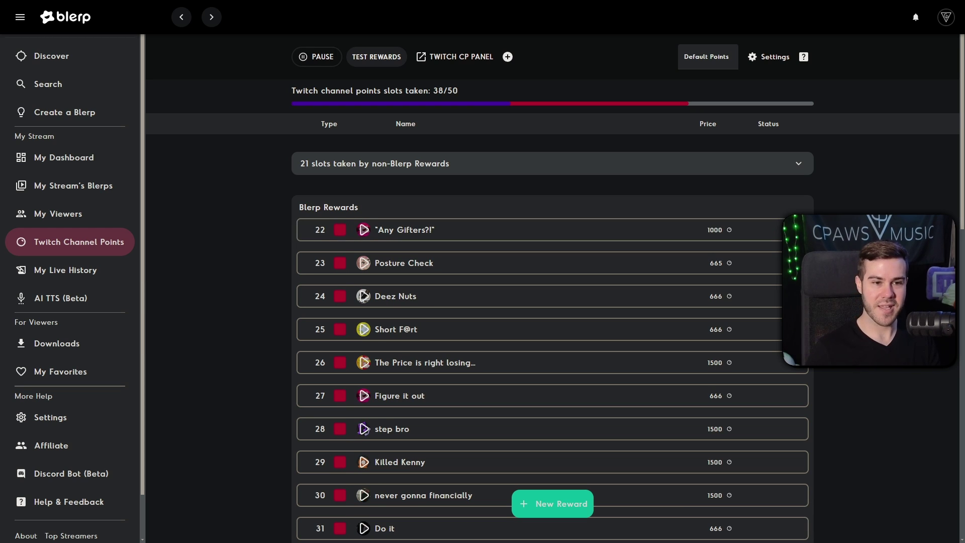
Retitle the Any Gifters?! reward to 'Firmly Grasp It' at 1000 points and save.
click(404, 230)
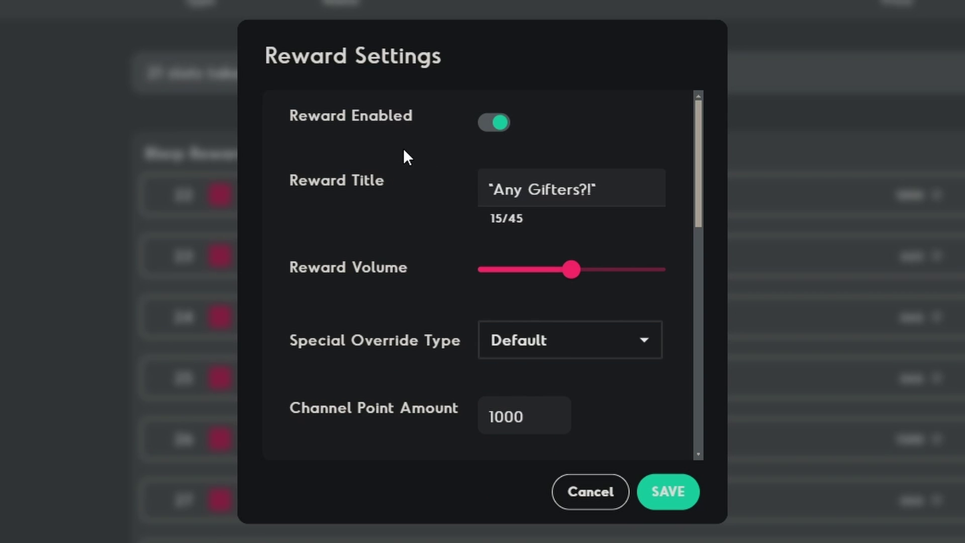
scroll(409, 181, down, 2)
scroll(416, 213, up, 2)
drag(618, 194, 427, 196)
text(Firmly Grasp It)
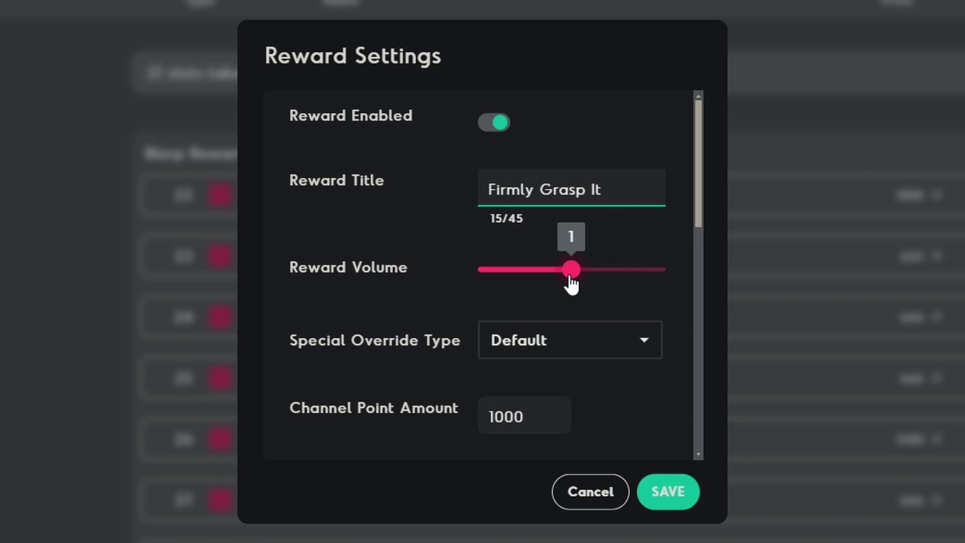
scroll(396, 292, down, 5)
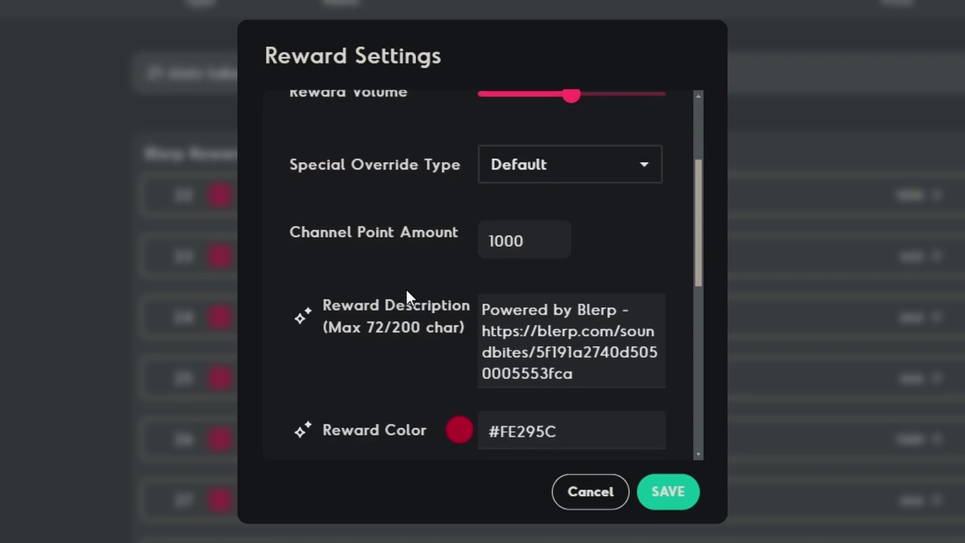
scroll(403, 241, up, 5)
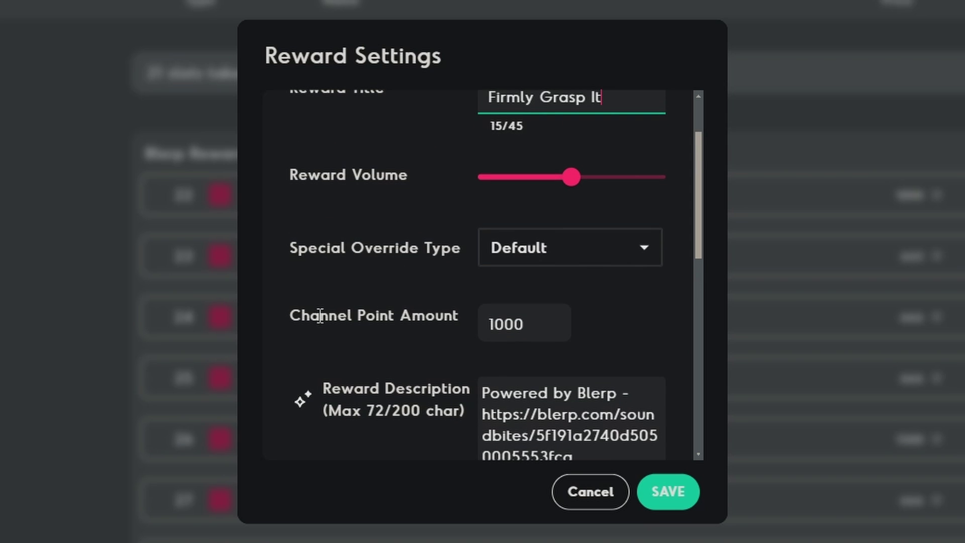
scroll(392, 311, down, 5)
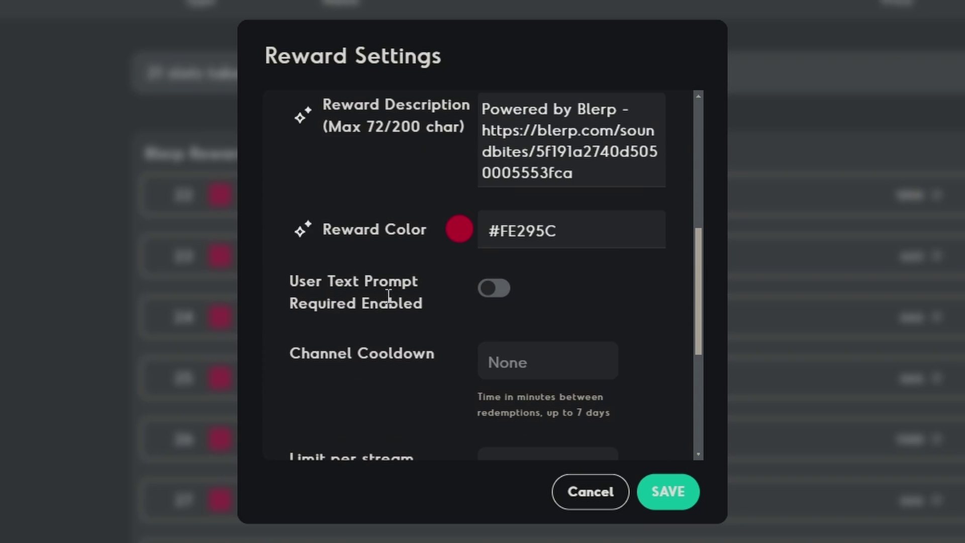
click(680, 496)
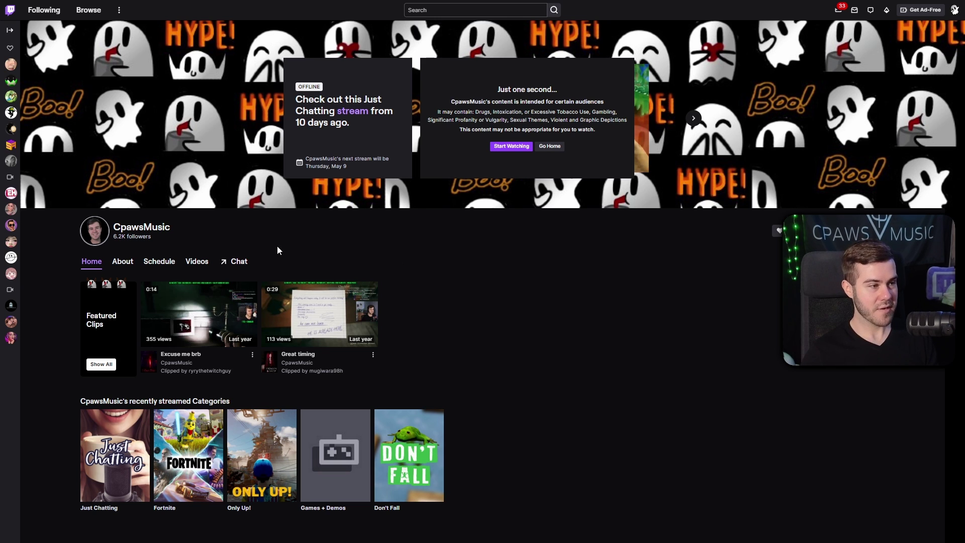
Find the Firmly Grasp It reward in the Twitch channel's rewards beside chat.
click(233, 258)
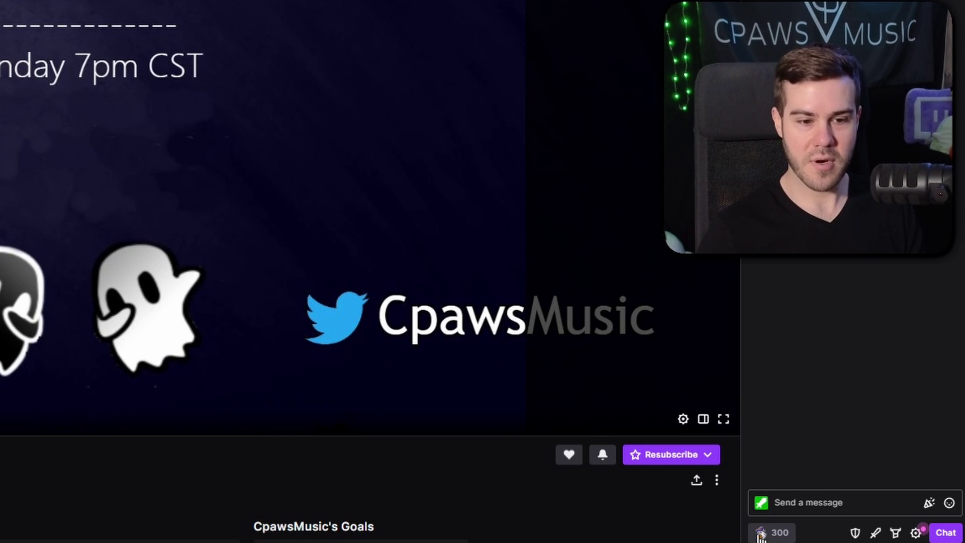
click(850, 532)
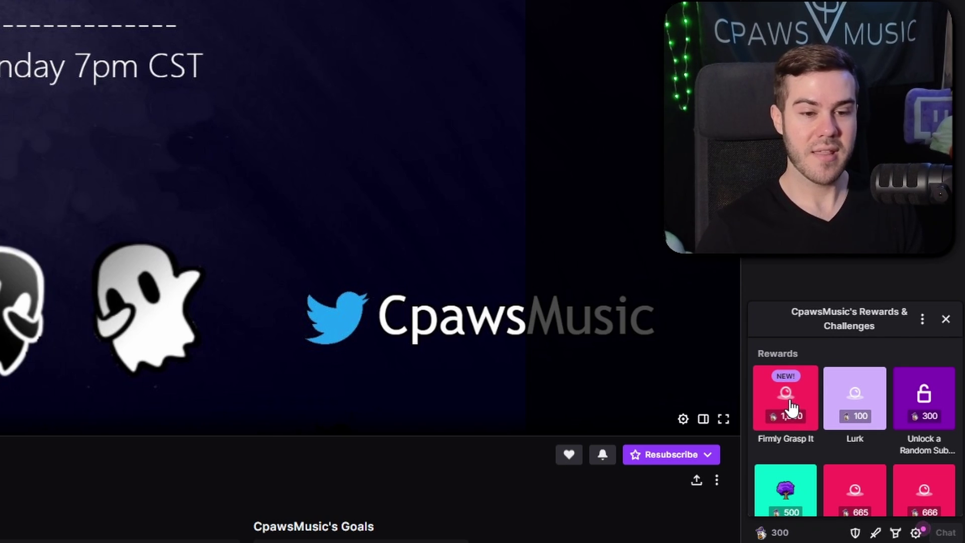
click(790, 405)
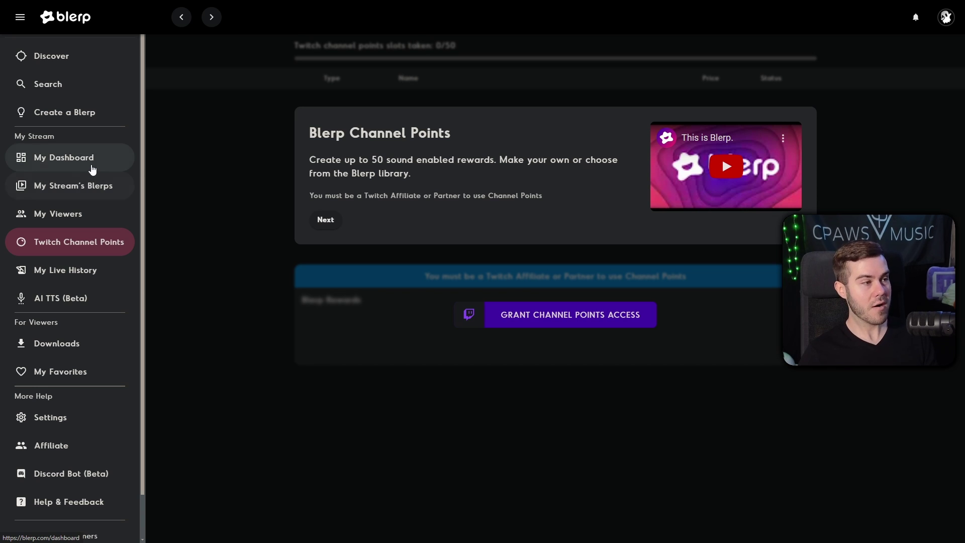
Return to My Dashboard and glance down at Stream History.
click(91, 166)
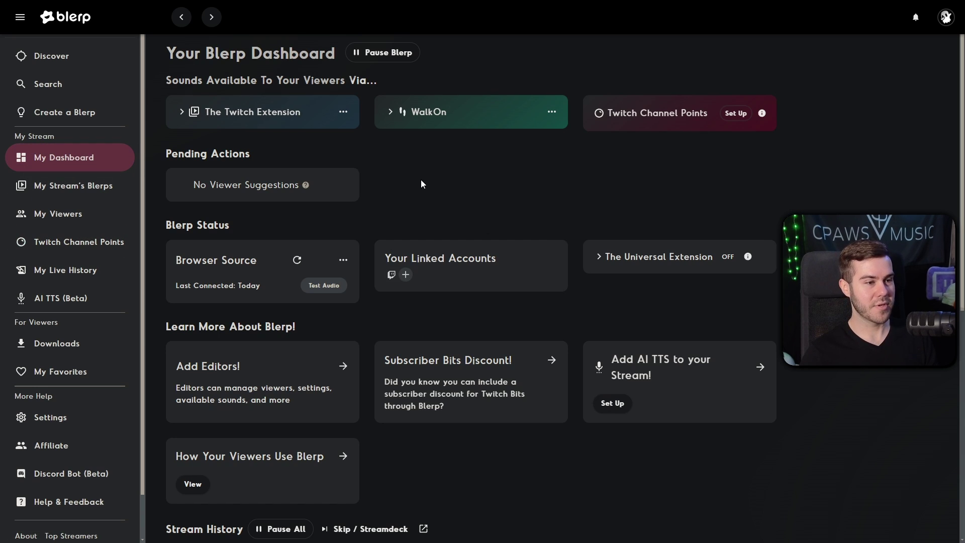
scroll(377, 302, down, 3)
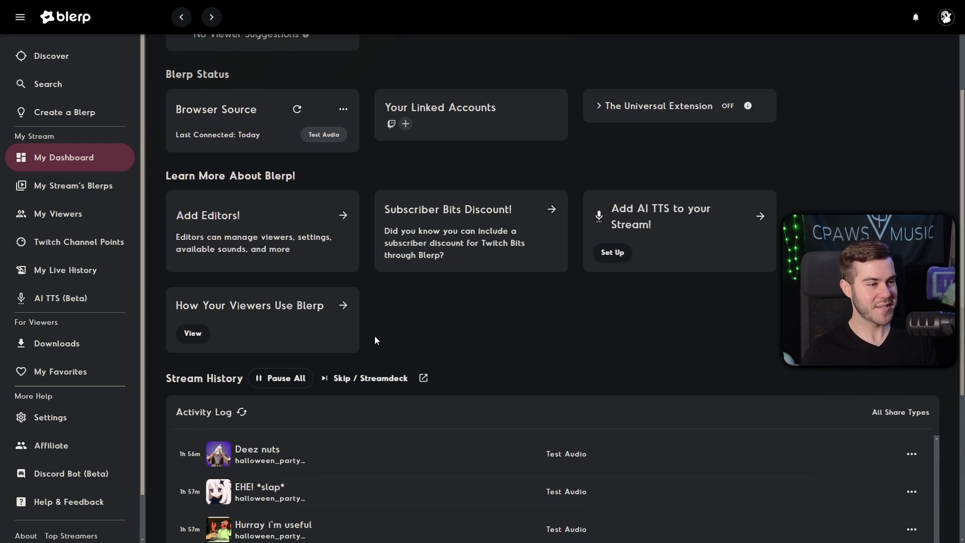
scroll(400, 348, up, 3)
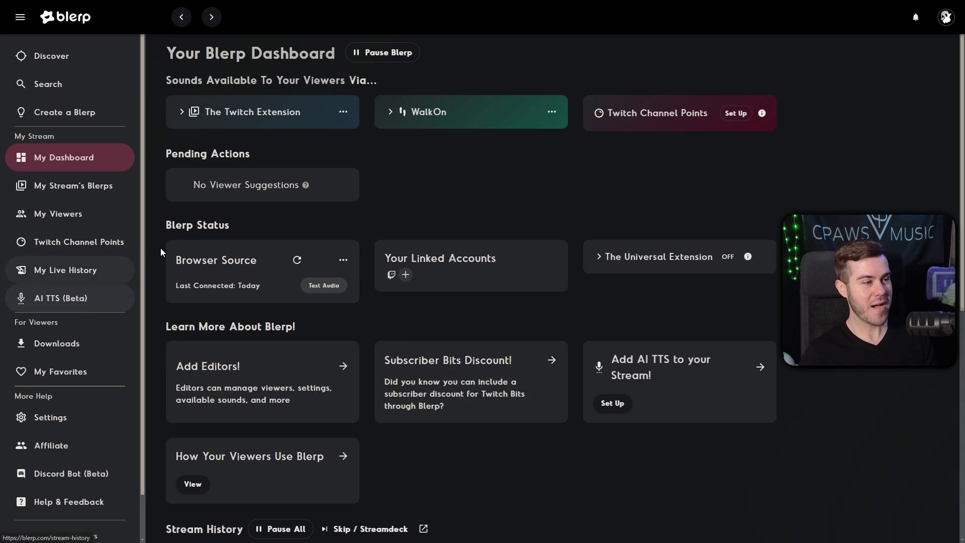